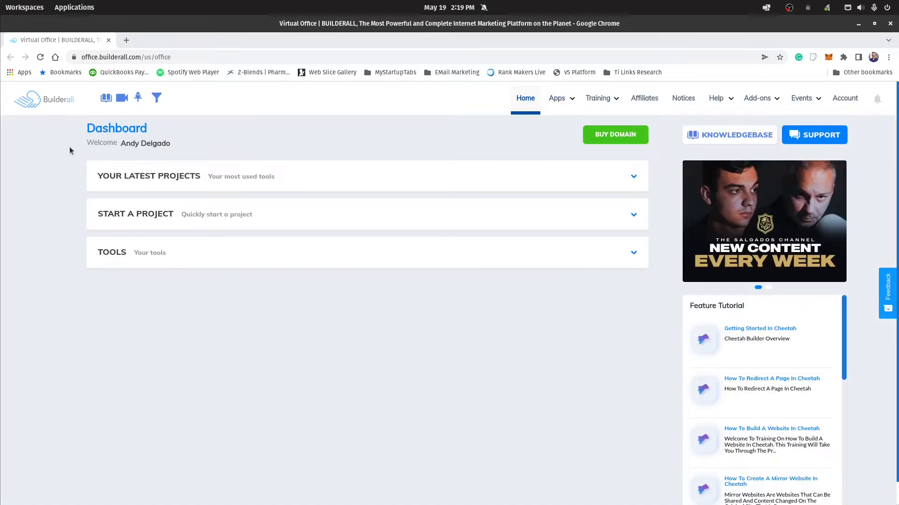
Step: Open the Cheetah Website Builder and the Website Chat Bot in separate tabs, returning to the office dashboard
mouse_move(562, 104)
click(98, 169)
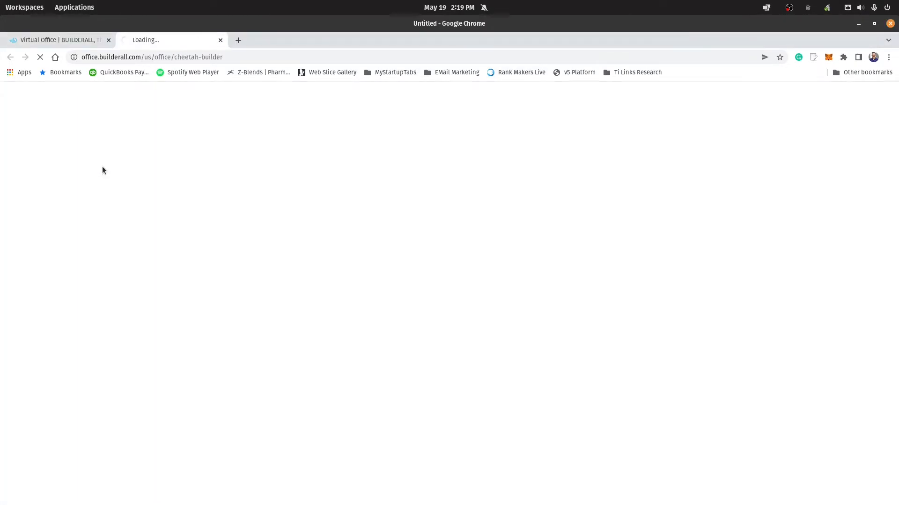
click(48, 44)
mouse_move(573, 106)
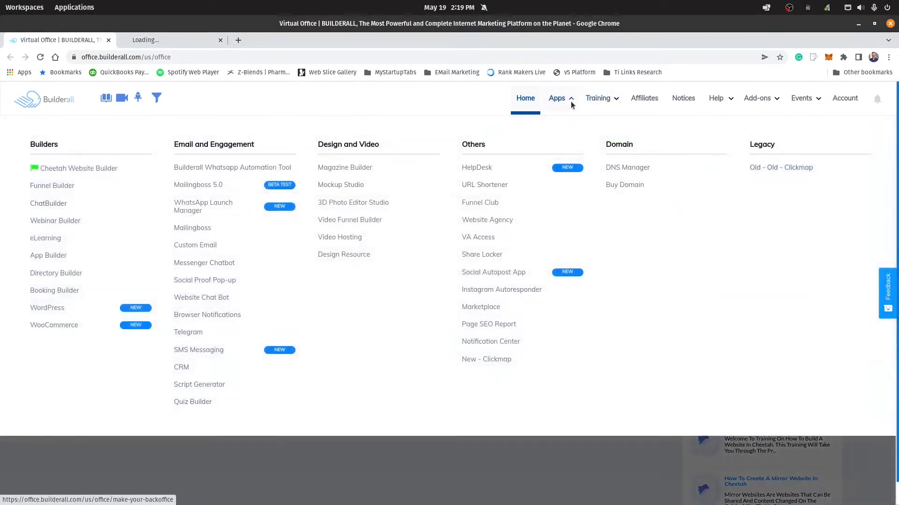
click(216, 299)
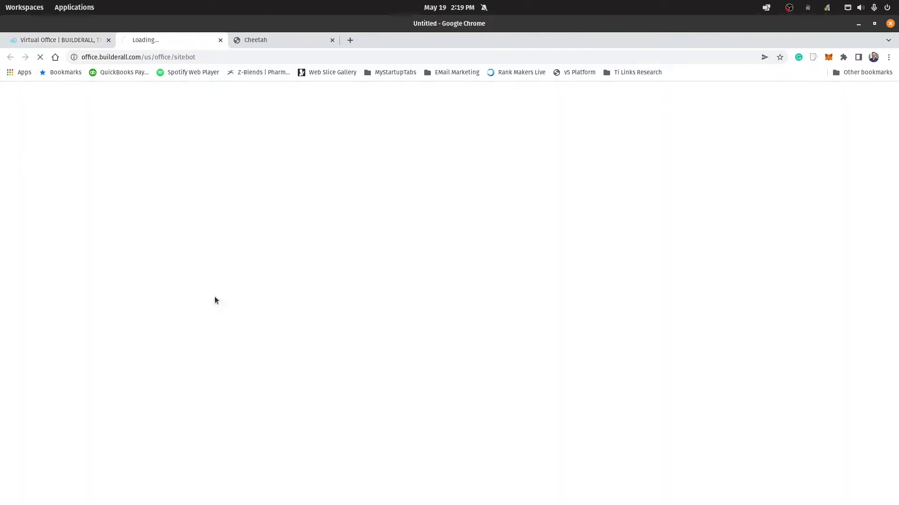
click(76, 41)
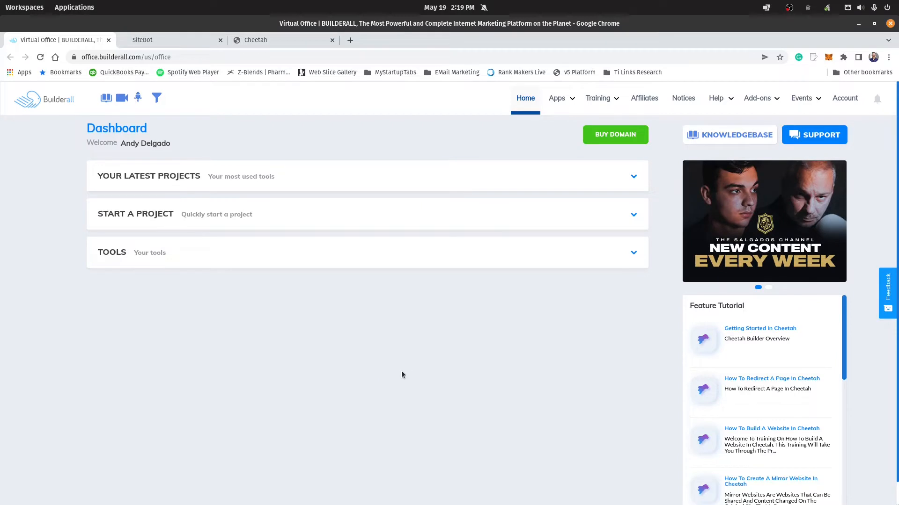
Step: Expand the dashboard's tools list, browse the available tools and search them for "website"
click(228, 254)
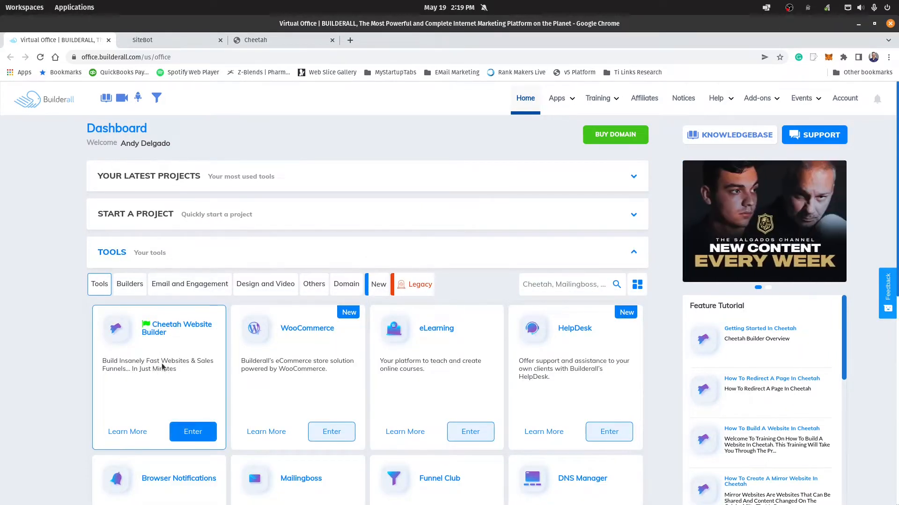
scroll(162, 367, down, 9)
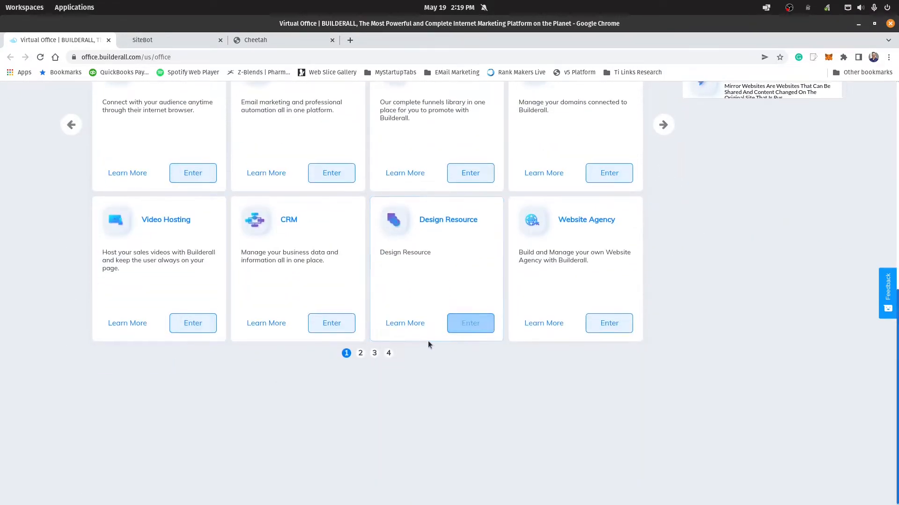
scroll(428, 345, up, 5)
scroll(428, 345, down, 1)
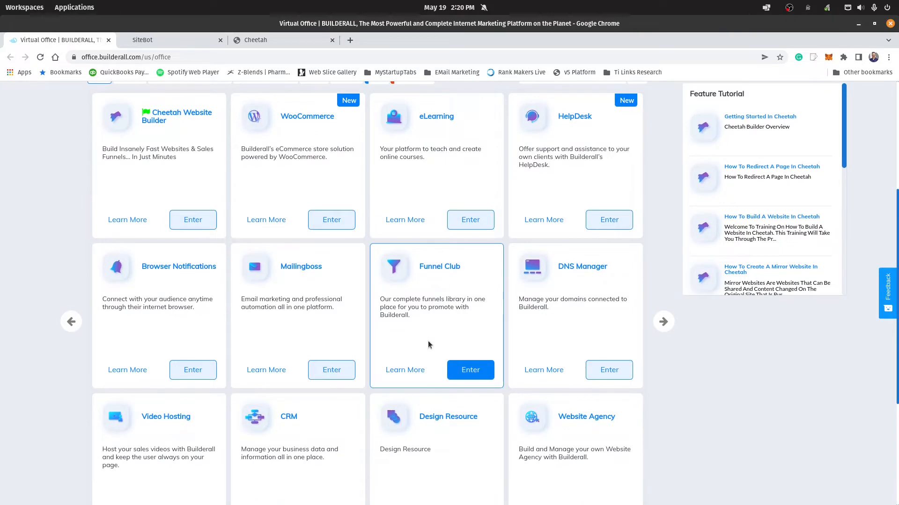
scroll(428, 345, down, 4)
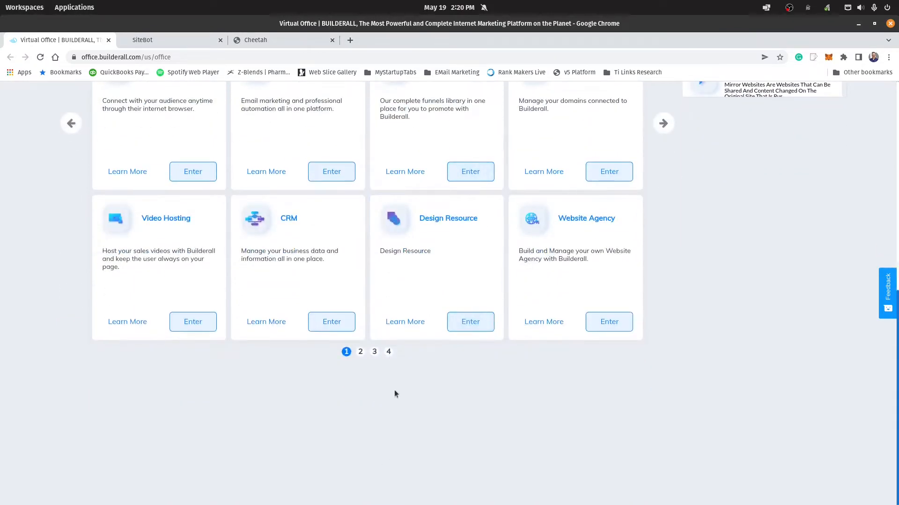
scroll(394, 394, up, 9)
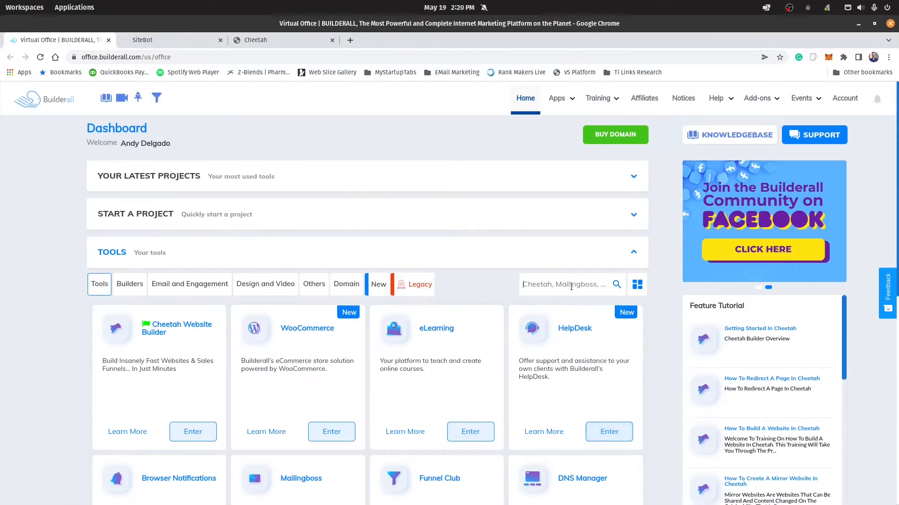
click(571, 287)
text(website)
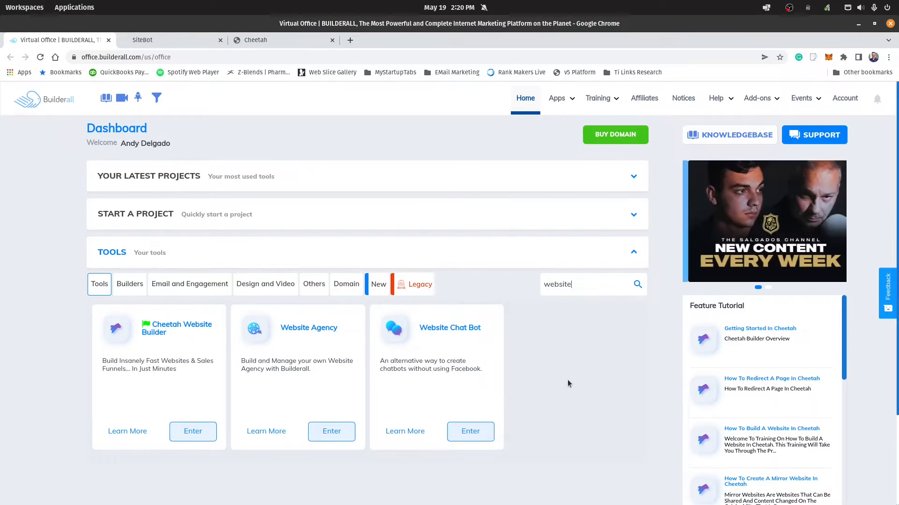
Step: In SiteBot, get the embed code of the Tayon flow and copy only the iframe's source URL
click(184, 41)
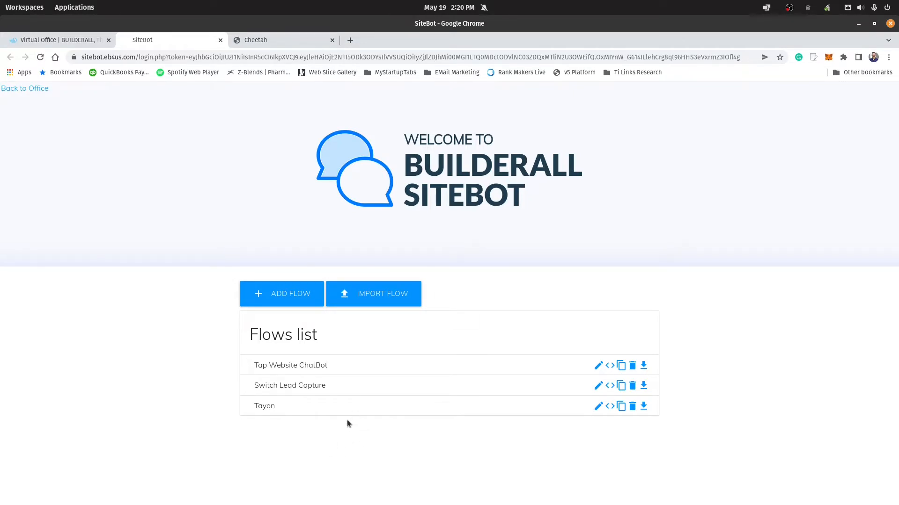
click(611, 407)
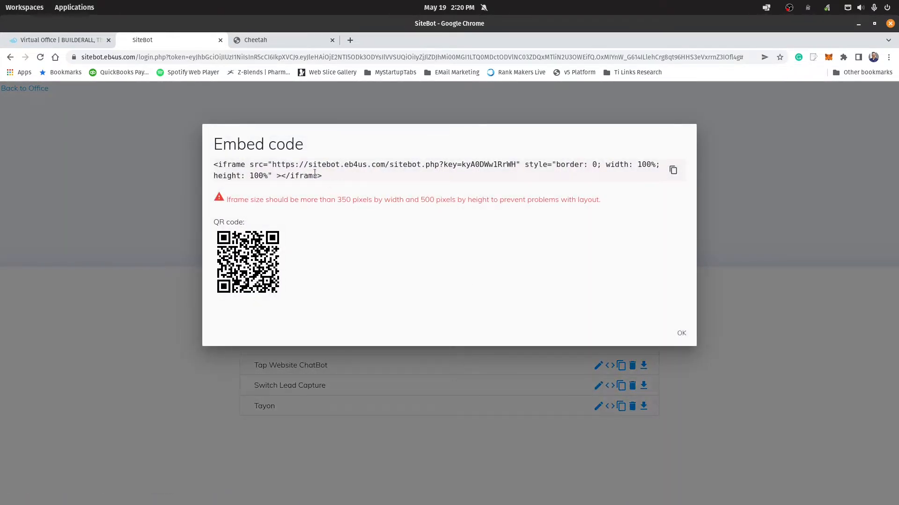
drag(276, 163, 516, 160)
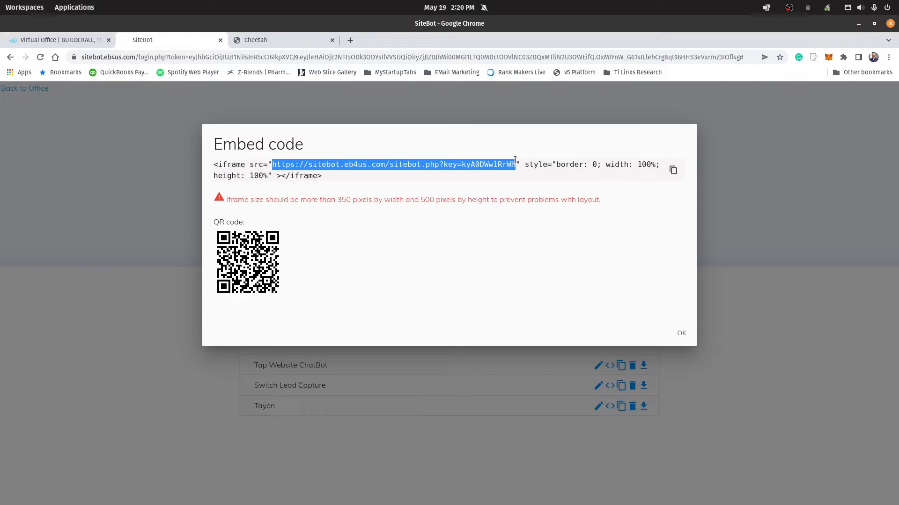
right_click(416, 165)
click(433, 172)
click(681, 333)
Step: In Cheetah, open the Your First Website site and start editing its Thank You page
click(288, 41)
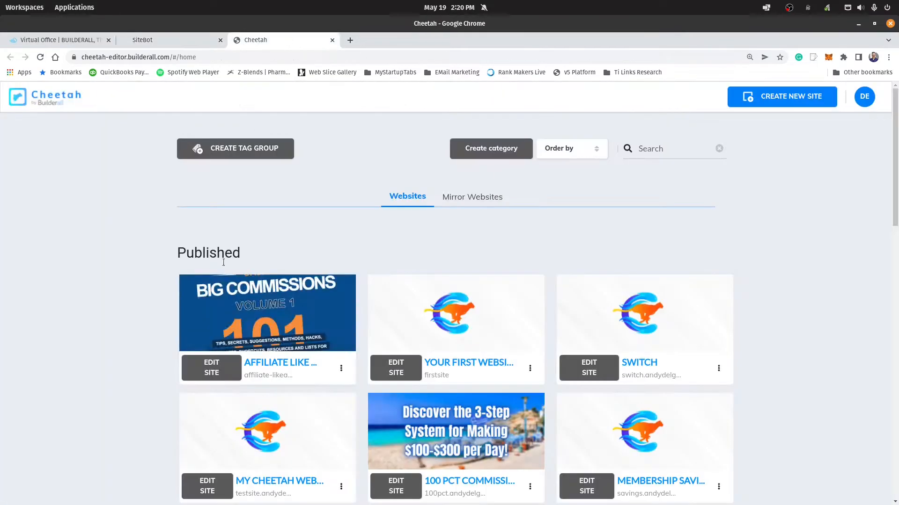
click(396, 372)
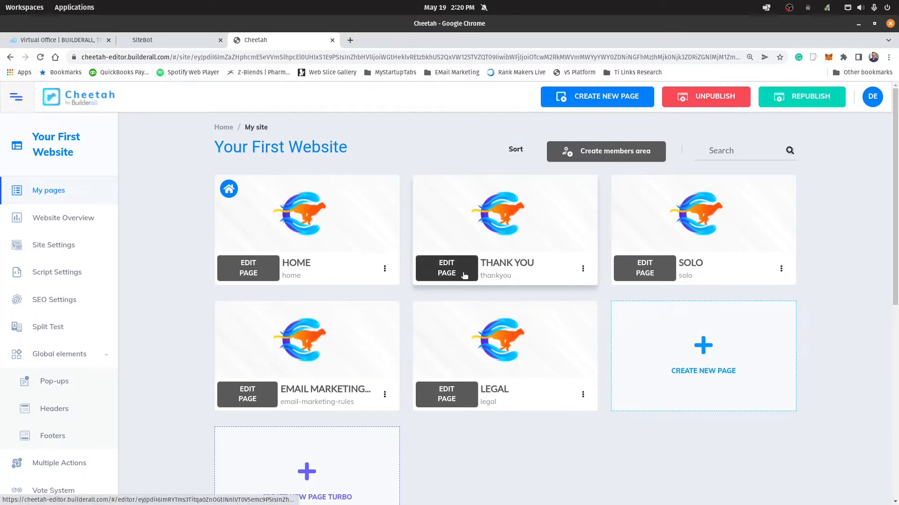
click(446, 270)
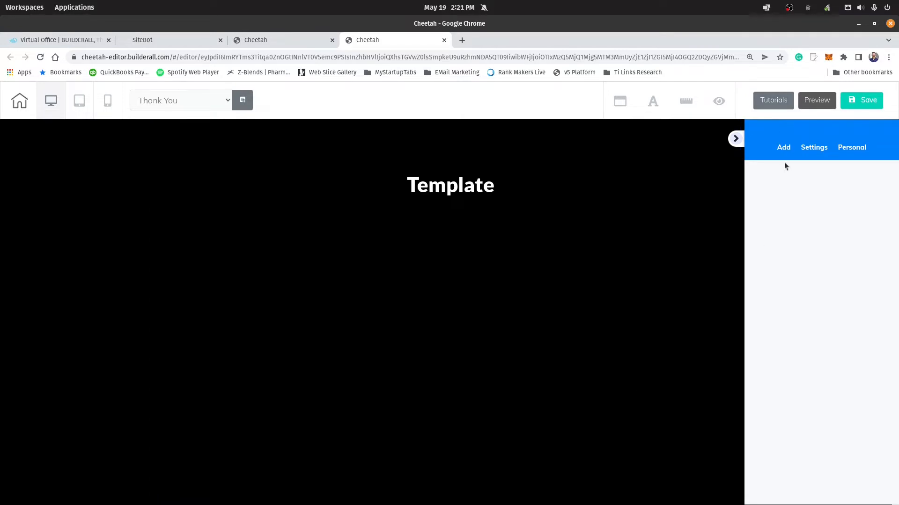
Step: Add the thin-outlined box element below the Template heading and shrink it to a smaller rectangle
click(783, 148)
click(849, 178)
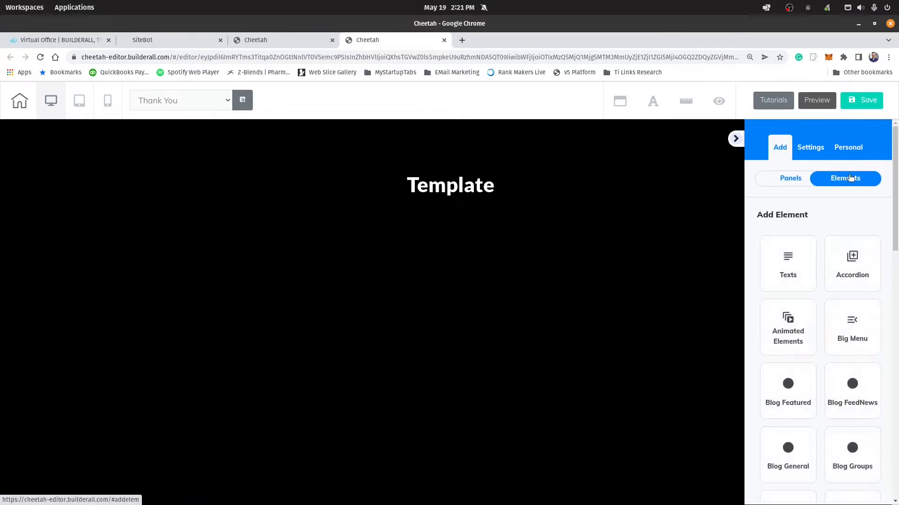
scroll(796, 400, down, 3)
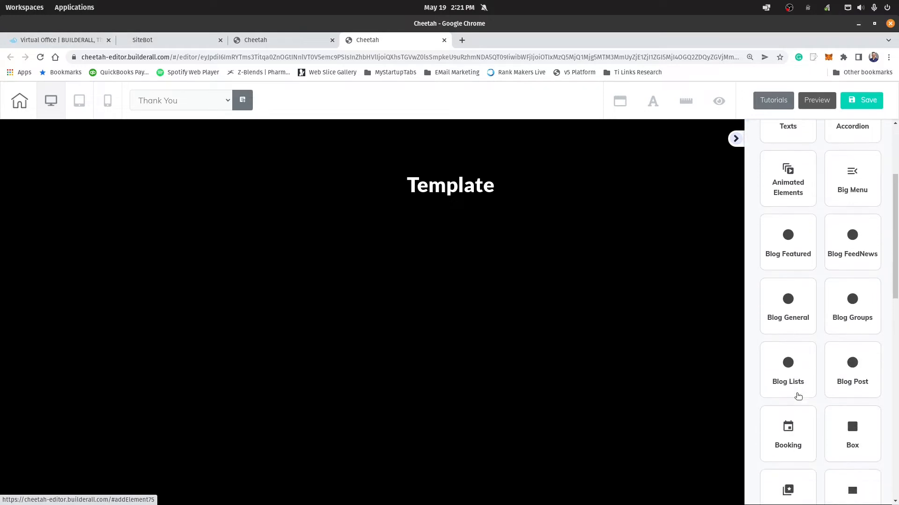
click(841, 432)
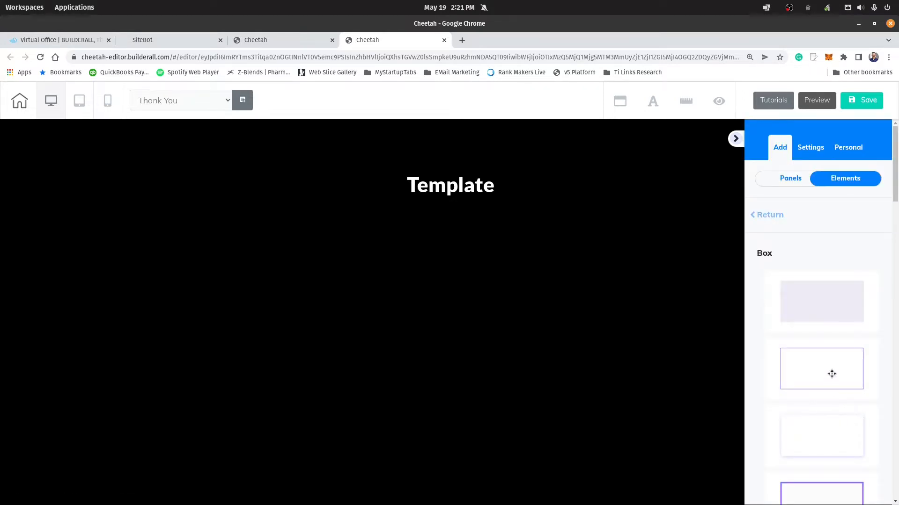
drag(831, 373, 484, 371)
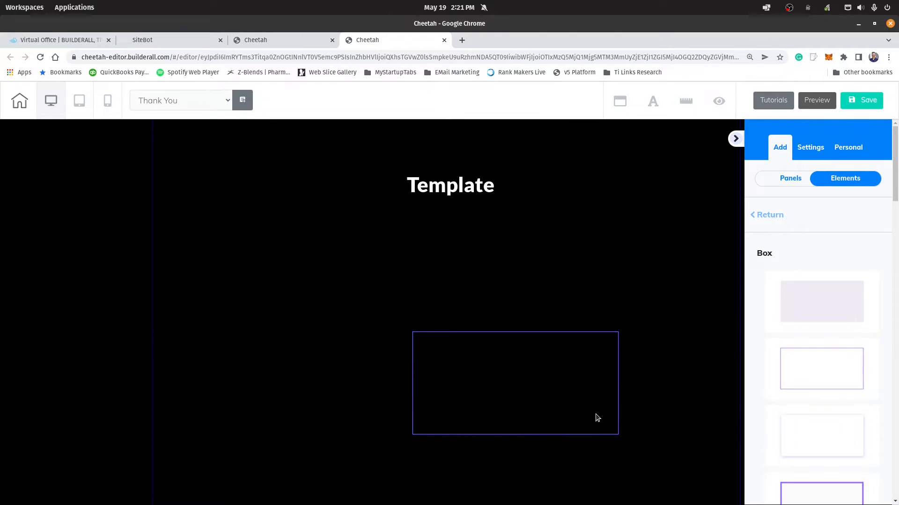
click(604, 433)
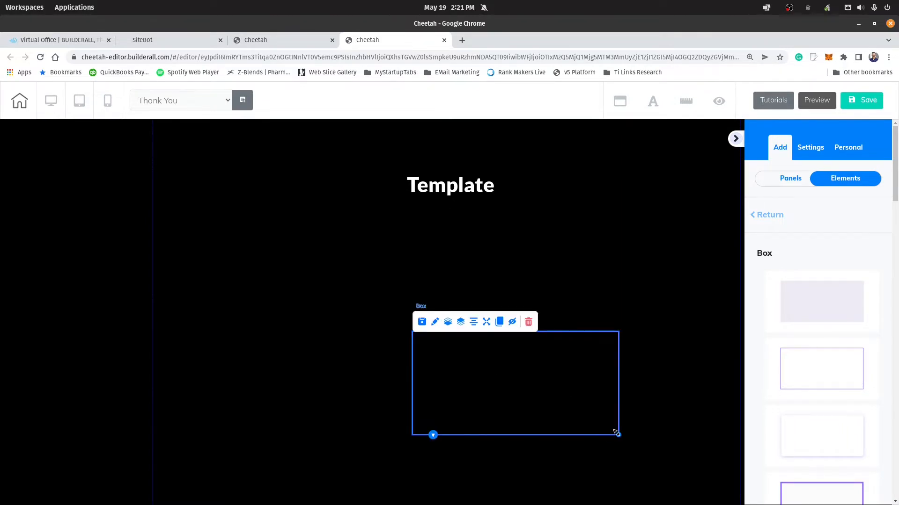
drag(615, 431, 541, 418)
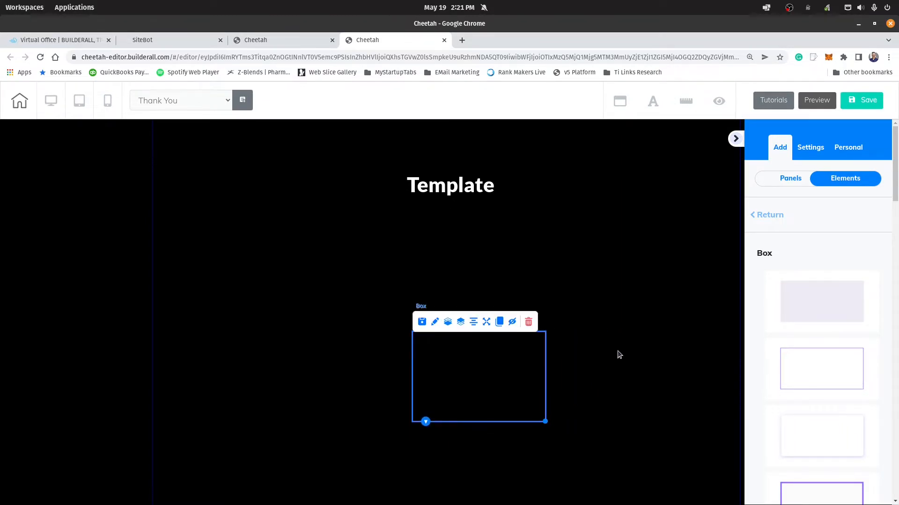
Step: Add a horizontal image element inside the box on the page
click(772, 217)
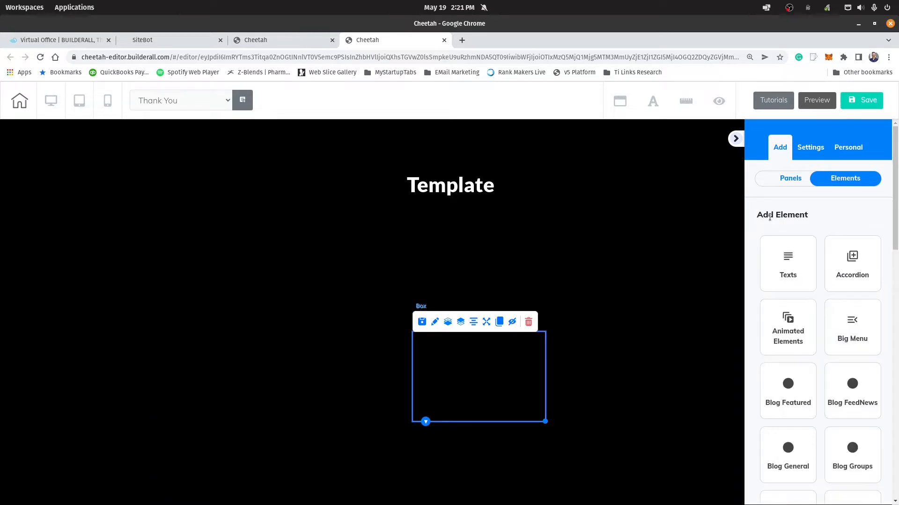
scroll(782, 376, down, 3)
scroll(782, 377, down, 8)
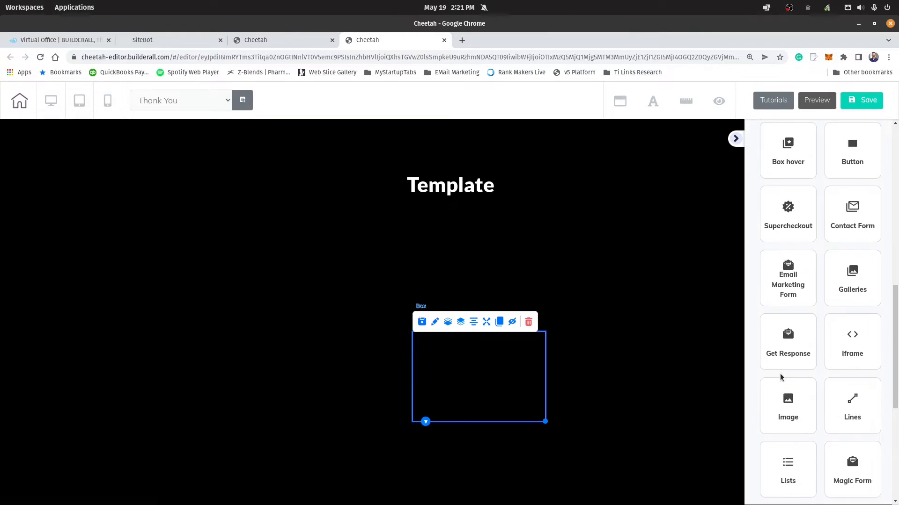
scroll(780, 377, down, 1)
click(785, 372)
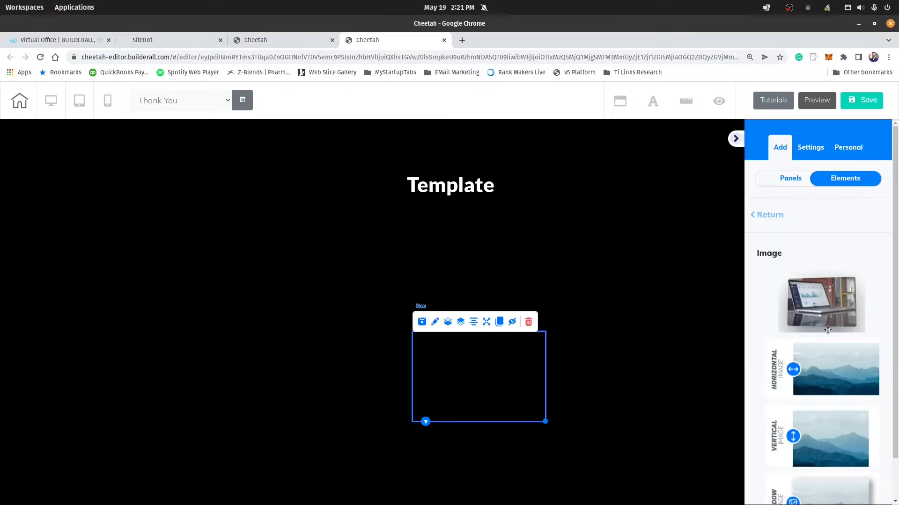
drag(836, 365, 497, 369)
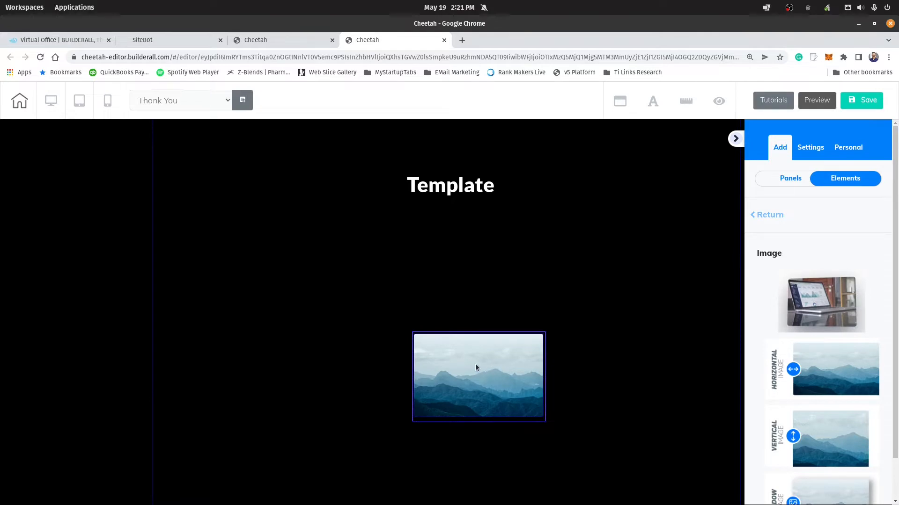
Step: Replace the placeholder picture with the "chatbot" image from the user files and fit it as a small icon near the box's upper centre
click(476, 368)
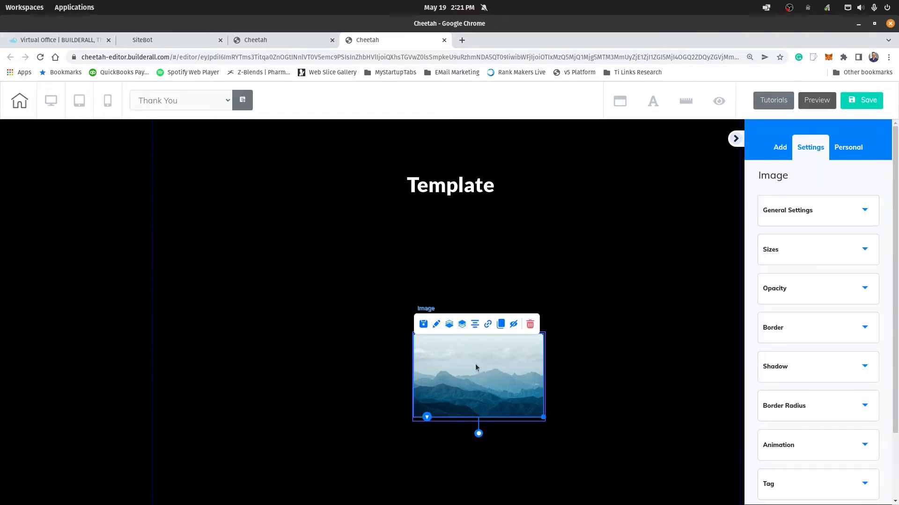
click(792, 210)
click(803, 431)
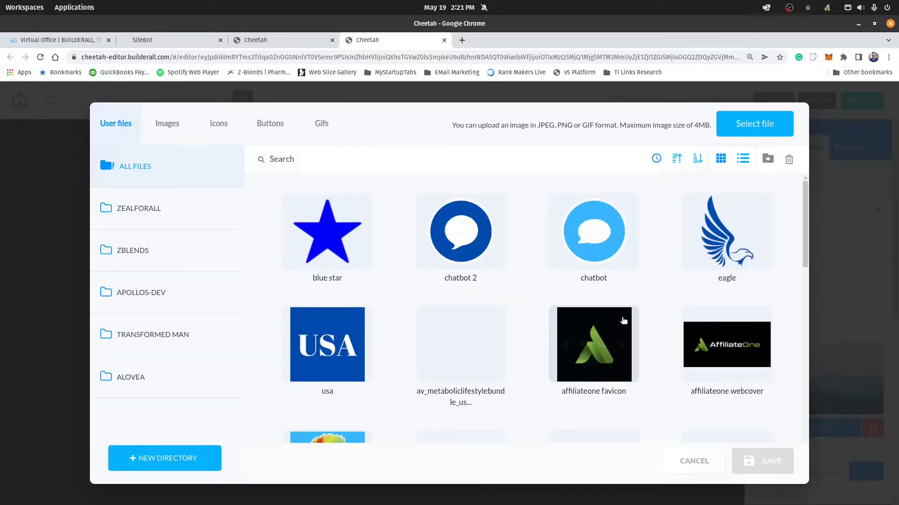
click(593, 229)
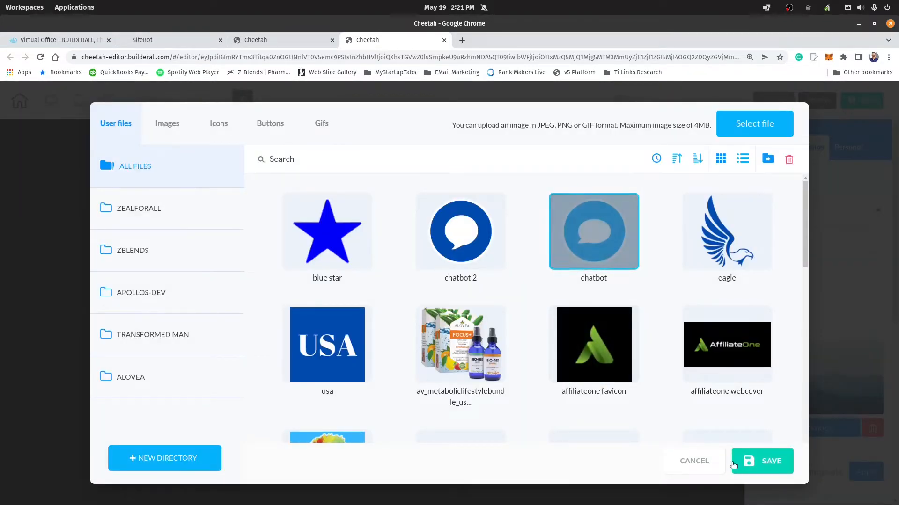
click(733, 465)
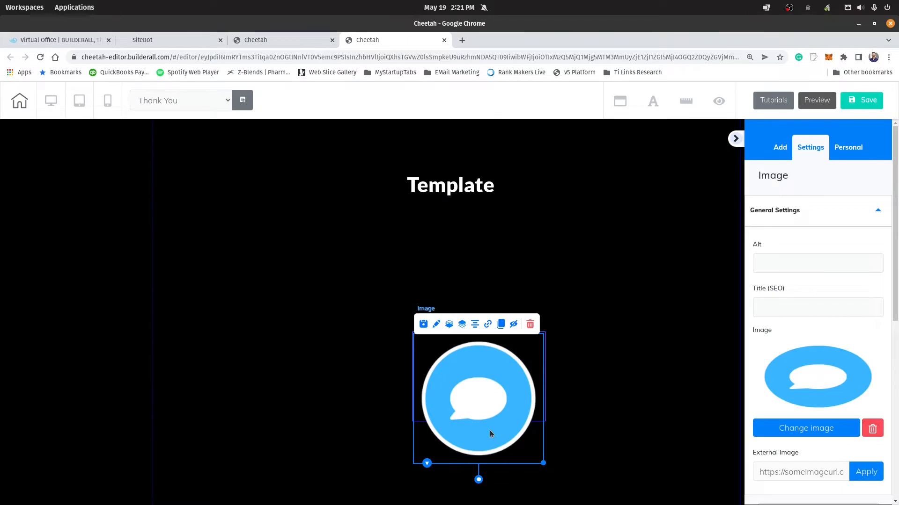
drag(541, 459, 443, 356)
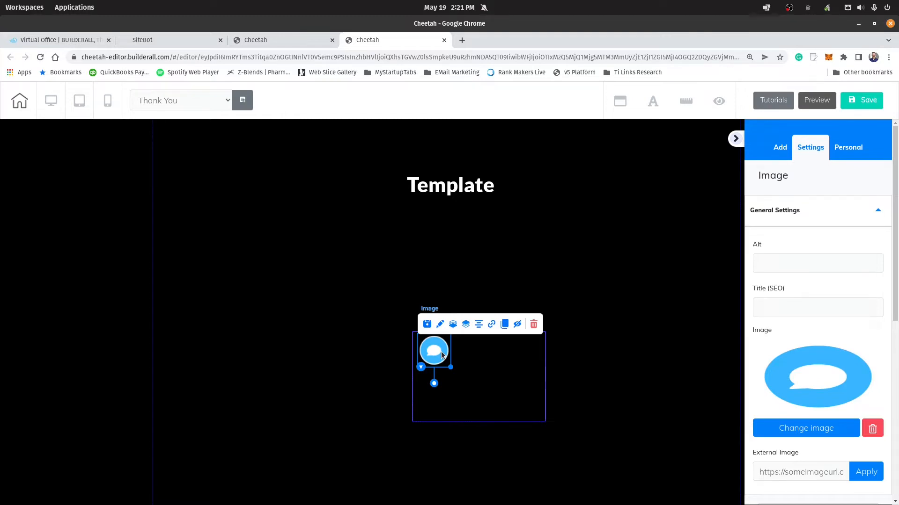
drag(444, 354, 478, 360)
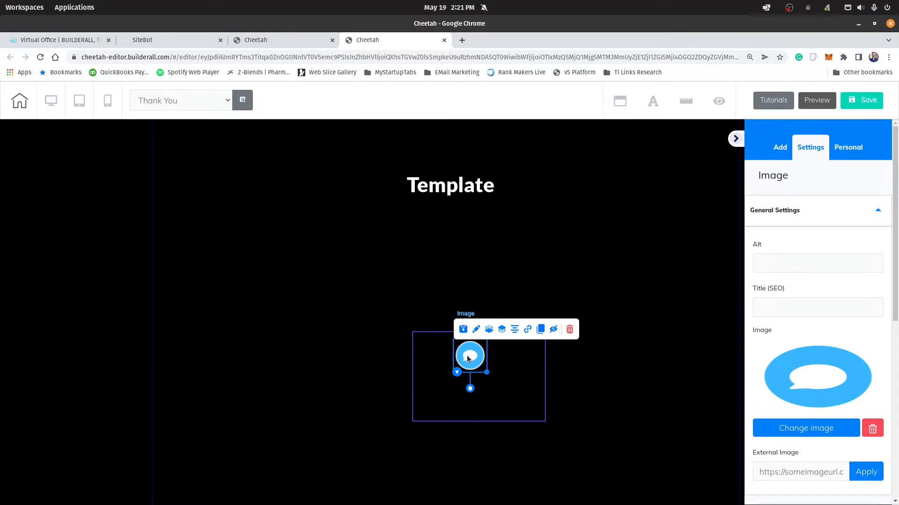
Step: Give the chatbot icon image a time-based pulse animation at slow speed that repeats infinitely
scroll(817, 329, down, 8)
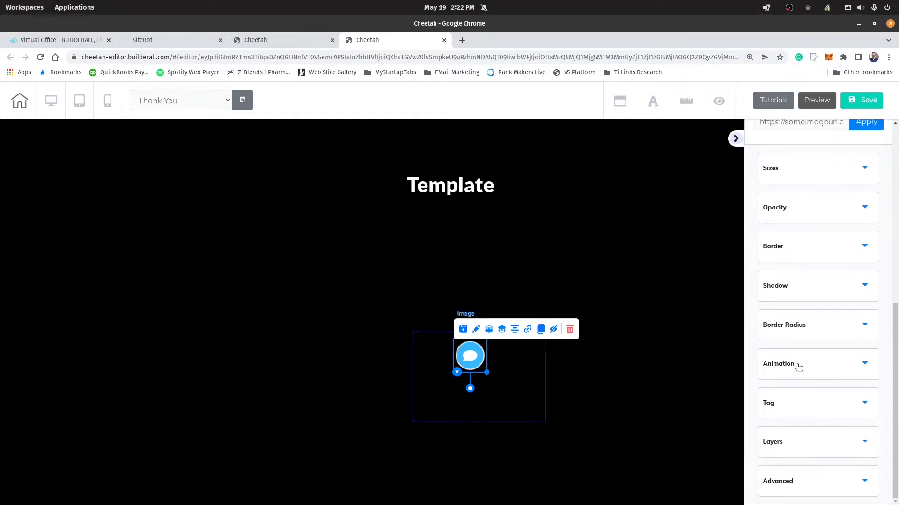
click(797, 367)
scroll(772, 373, up, 3)
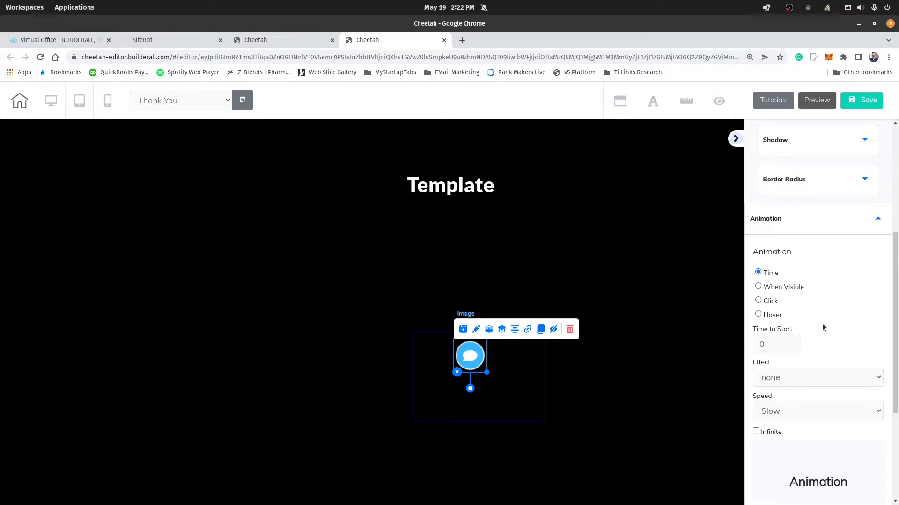
scroll(805, 323, down, 2)
click(780, 279)
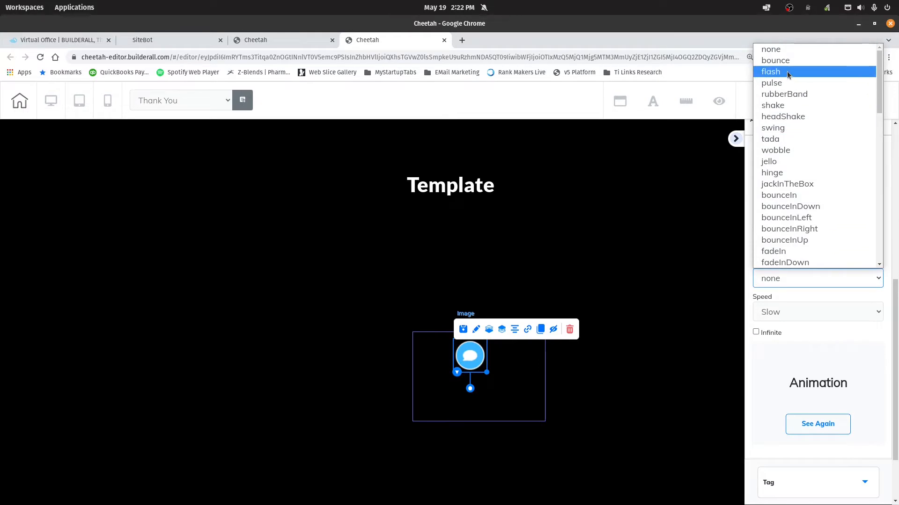
click(771, 83)
click(775, 335)
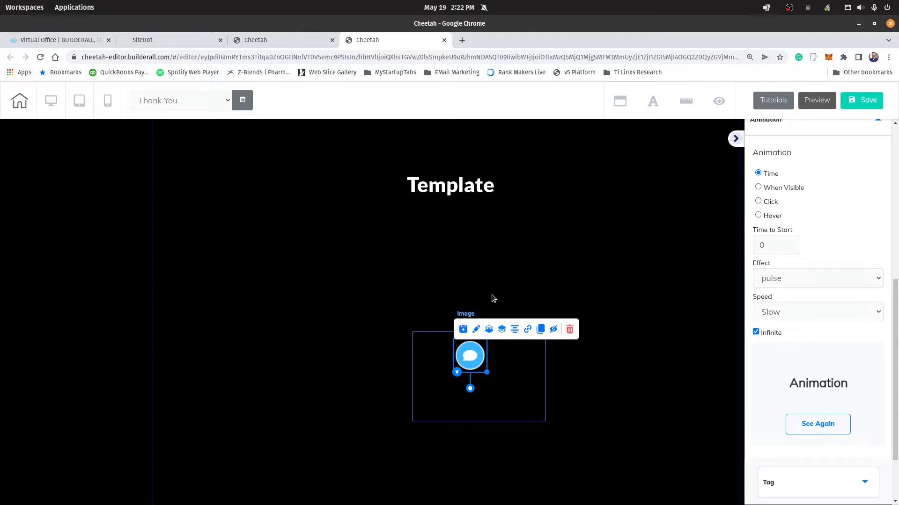
Step: Save and publish the site from the Thank You page, and exit the page editor with the changes saved
click(863, 100)
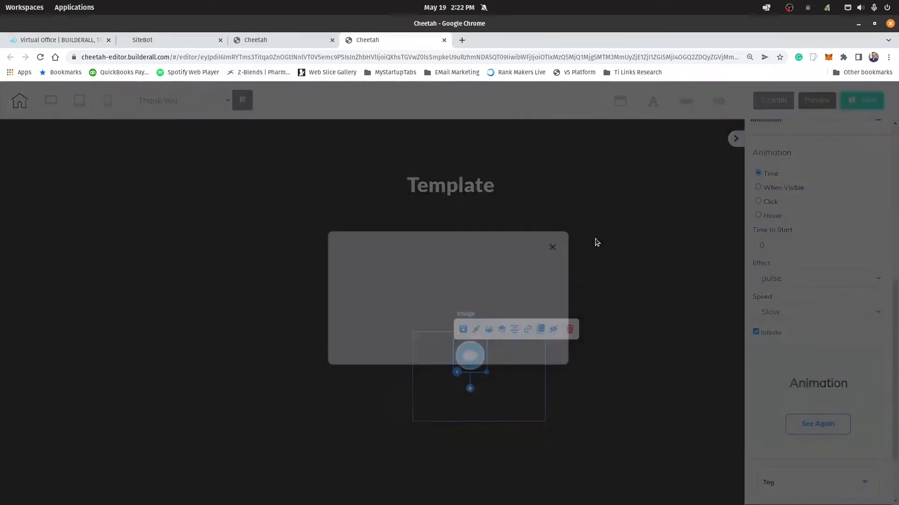
click(526, 342)
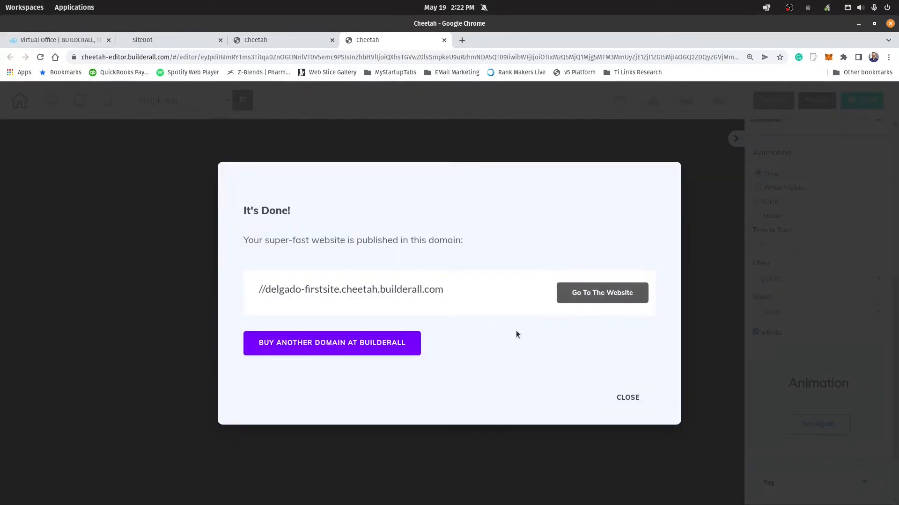
click(627, 397)
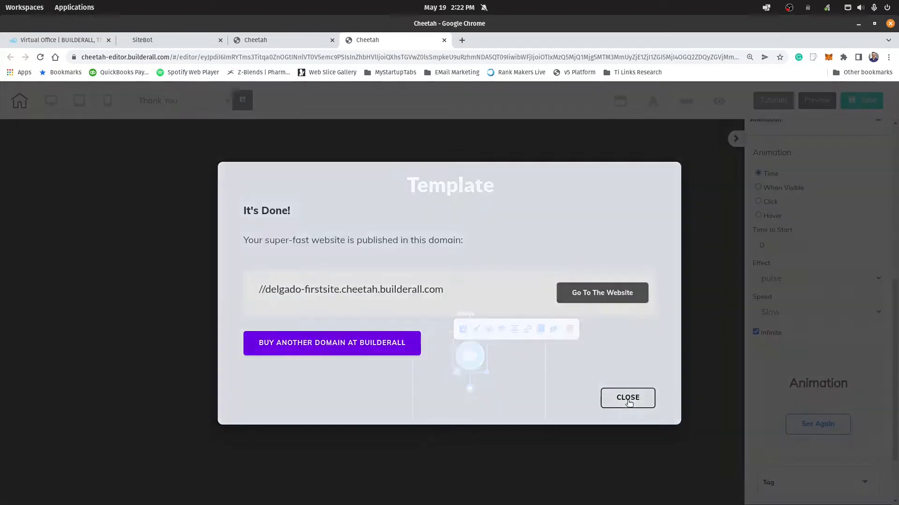
click(20, 102)
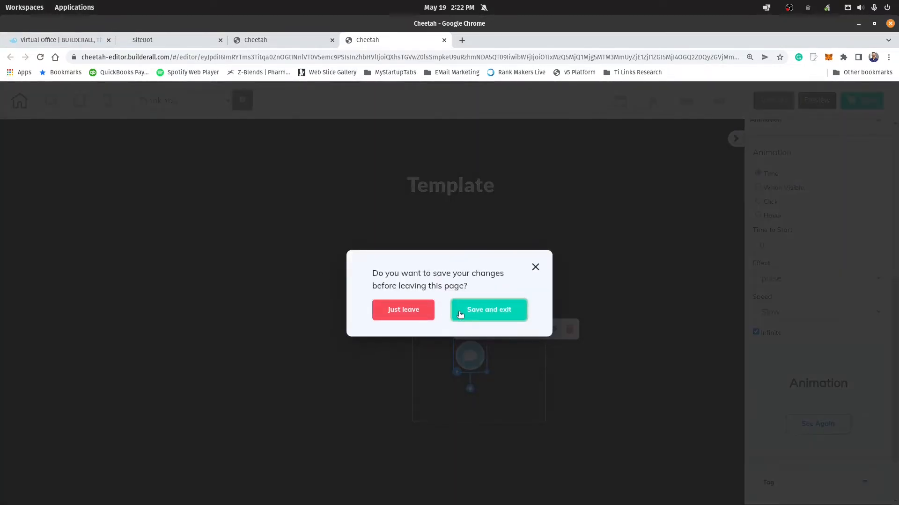
click(458, 311)
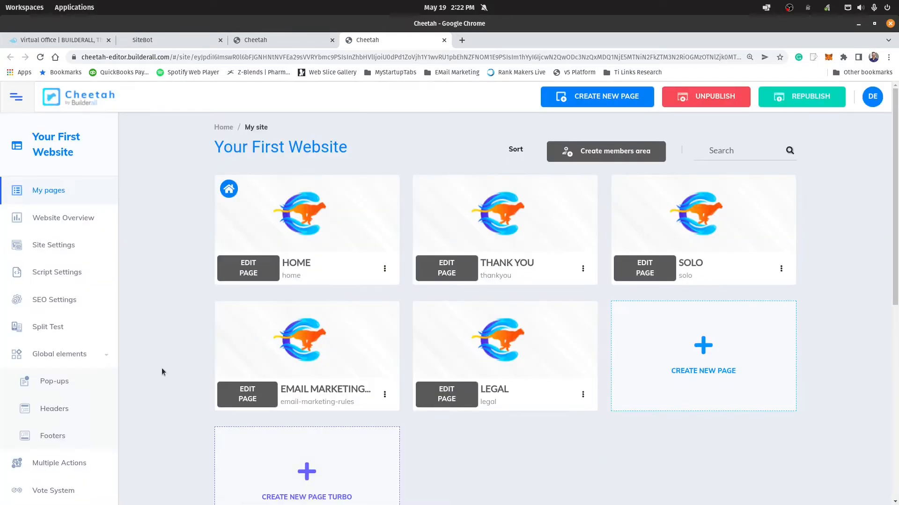
Step: Create a new global pop-up named "Chat PopUp" and open it for editing
click(55, 381)
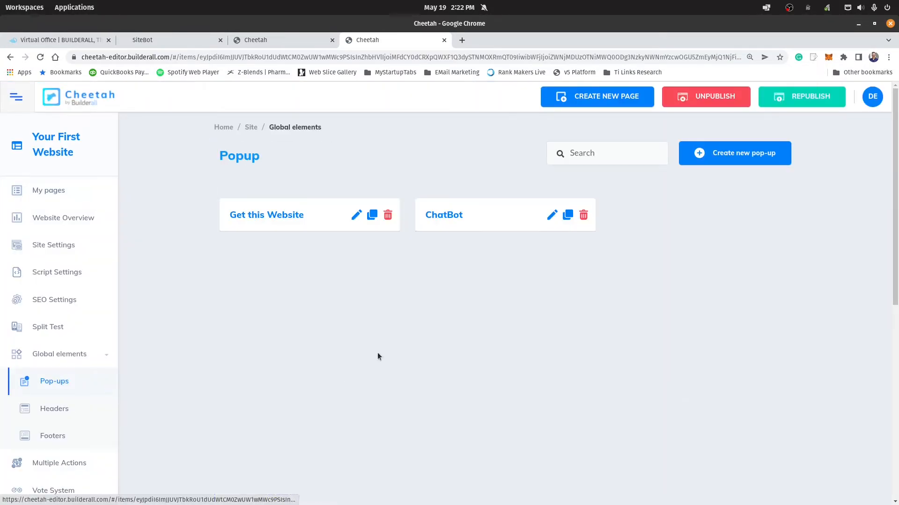
click(736, 158)
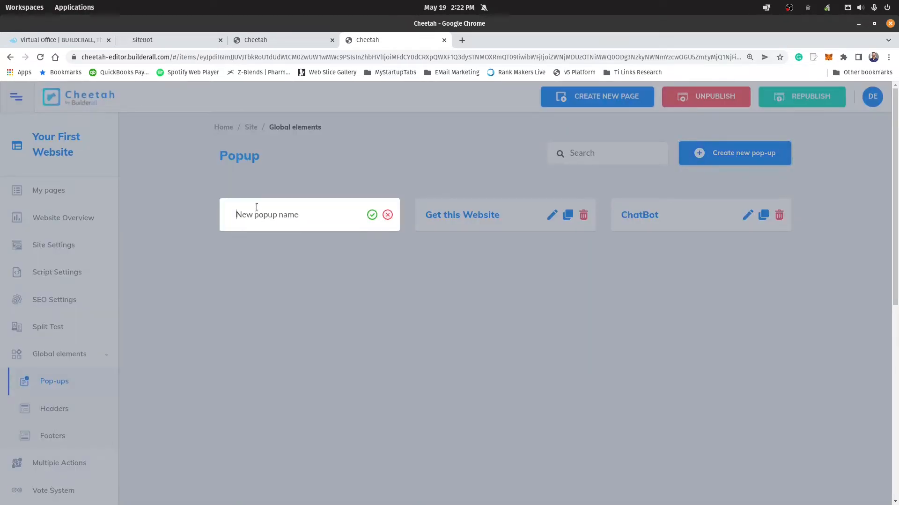
text(Chat PopUp)
click(372, 214)
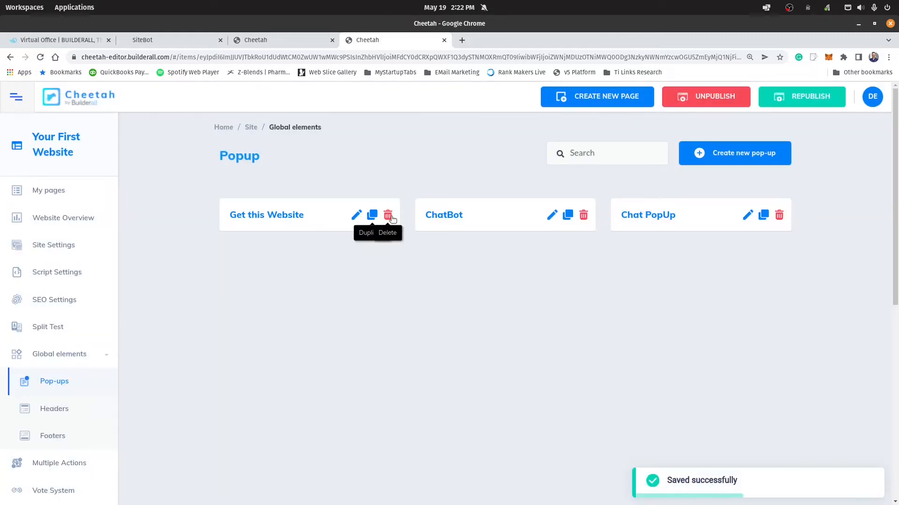
click(748, 217)
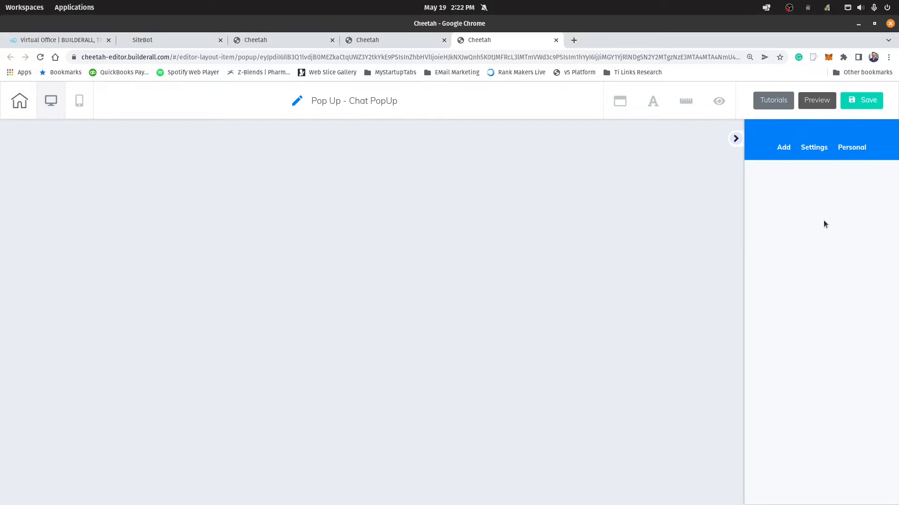
Step: Add a blank panel to the pop-up and delete its placeholder text box
click(788, 147)
click(781, 188)
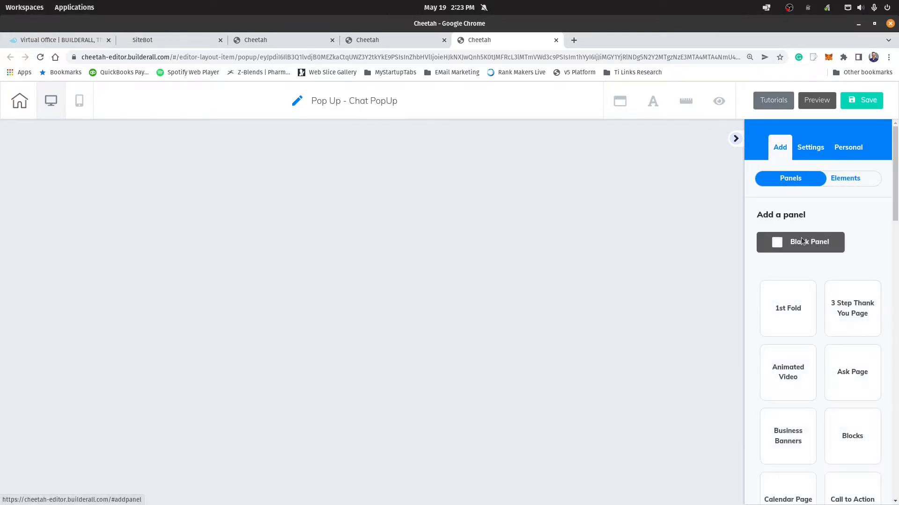
click(816, 243)
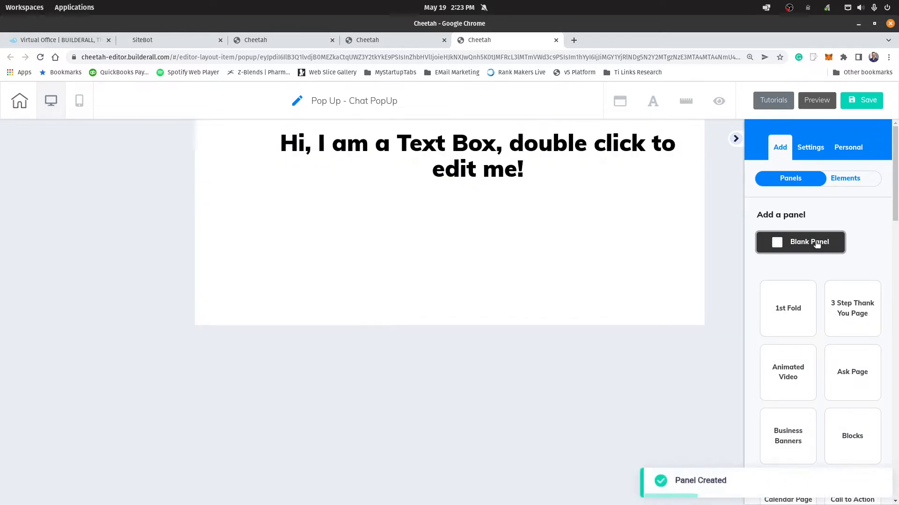
click(493, 154)
key(Delete)
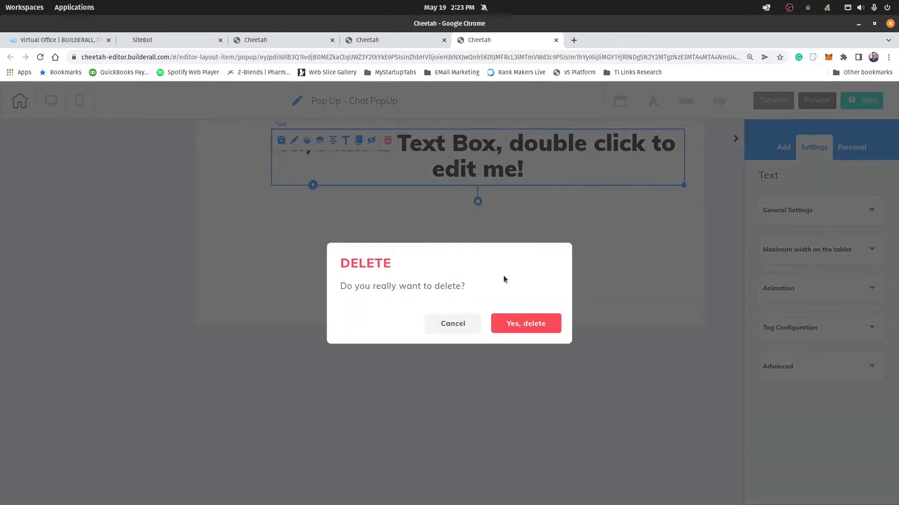
click(526, 327)
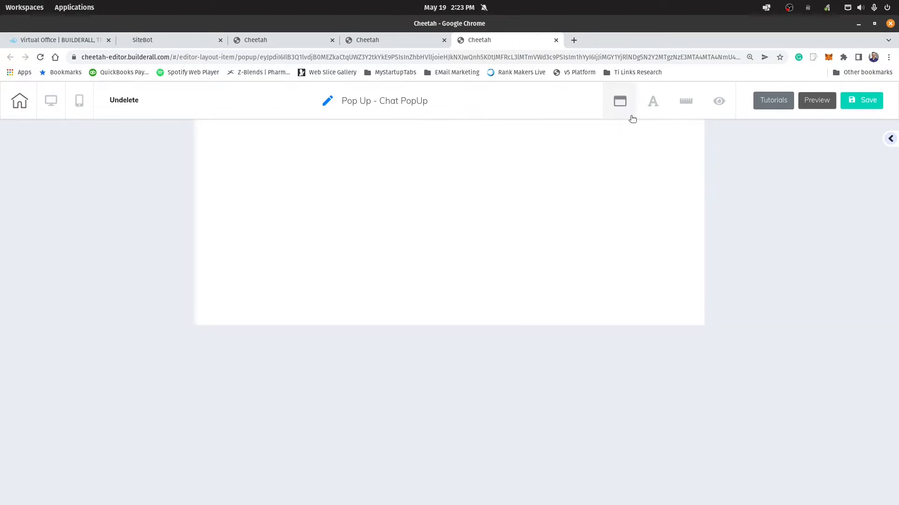
Step: Make the pop-up's white page background color almost fully transparent
click(620, 101)
click(548, 196)
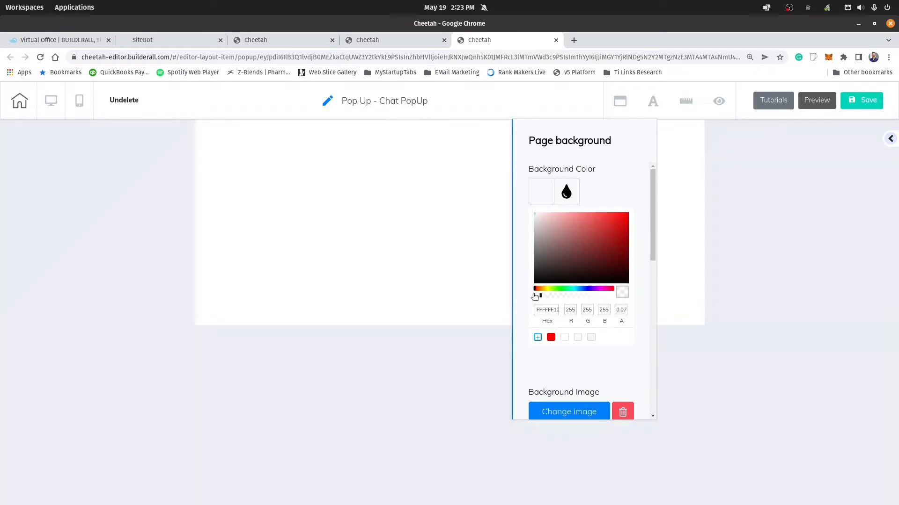
click(620, 101)
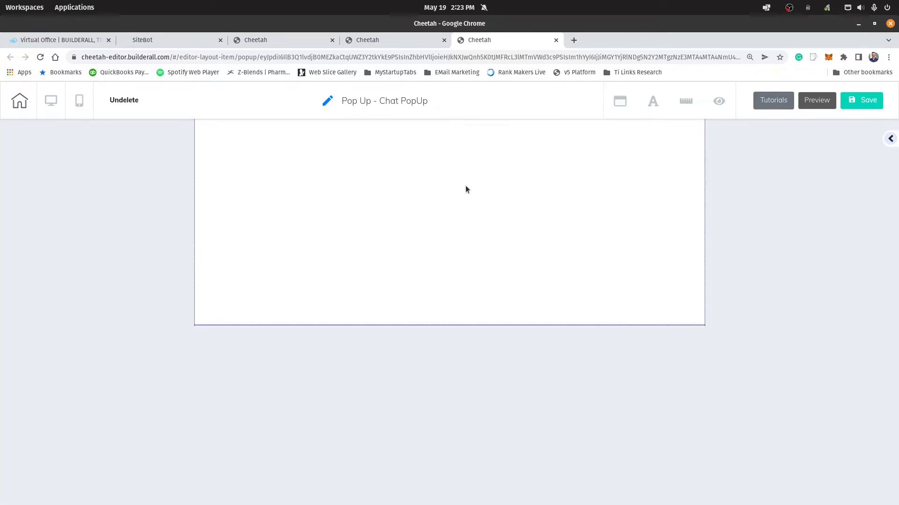
Step: Set the panel's solid background color to nearly transparent white, FFFFFF03 with alpha 0.01
click(465, 186)
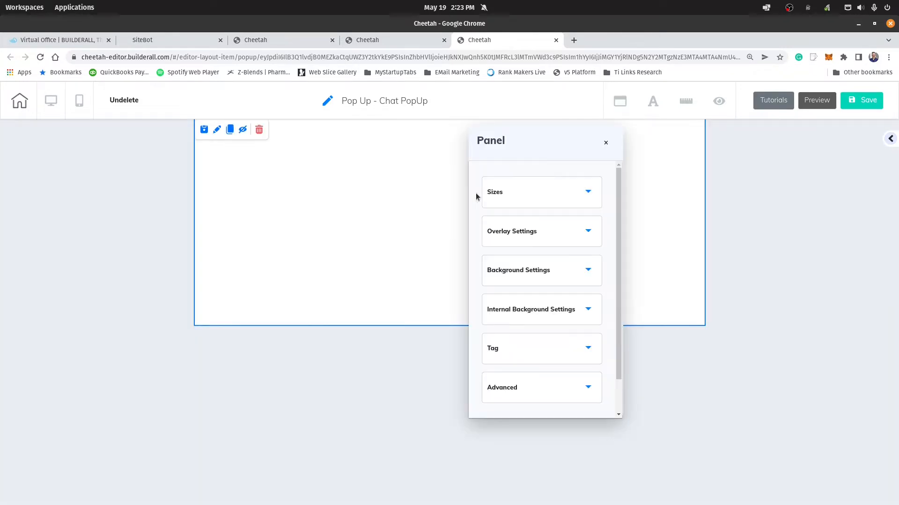
click(531, 278)
click(495, 363)
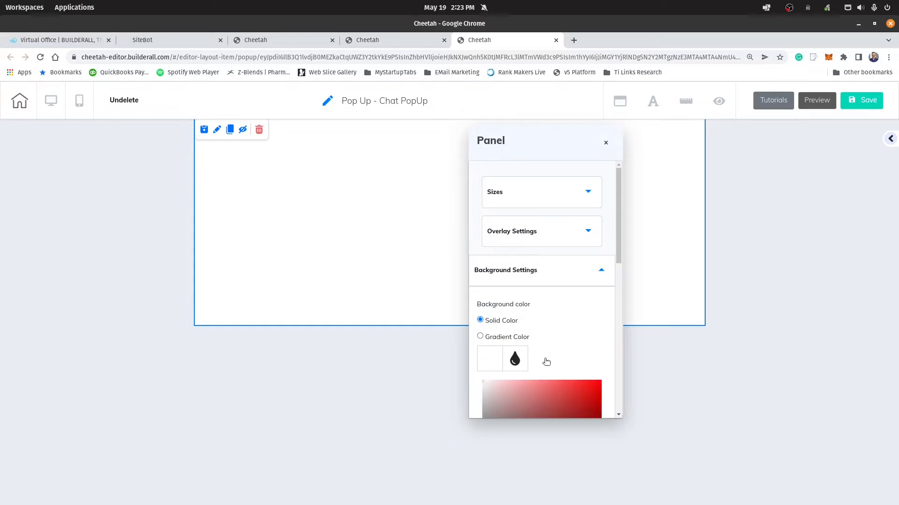
scroll(546, 363, down, 2)
drag(586, 386, 482, 383)
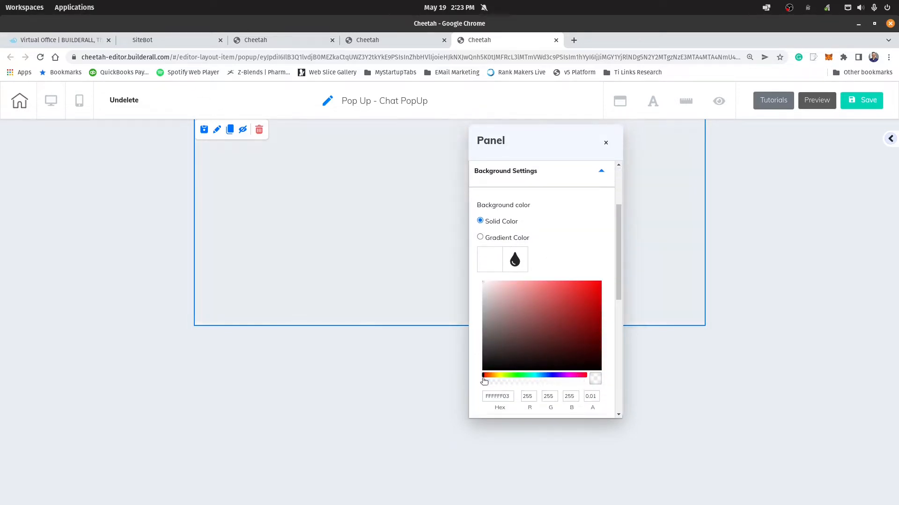
scroll(569, 369, up, 2)
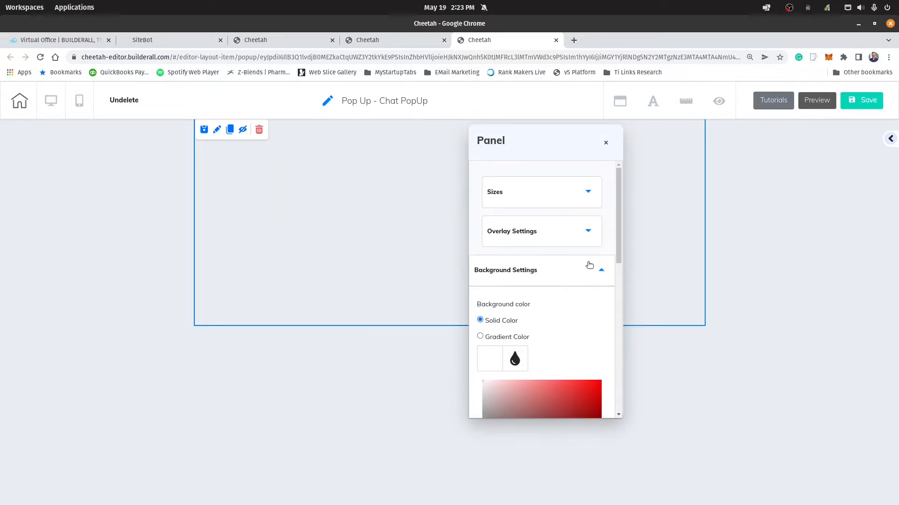
click(597, 271)
Step: Enable the panel's overlay with solid black at 0.56 alpha and close the panel settings
click(568, 234)
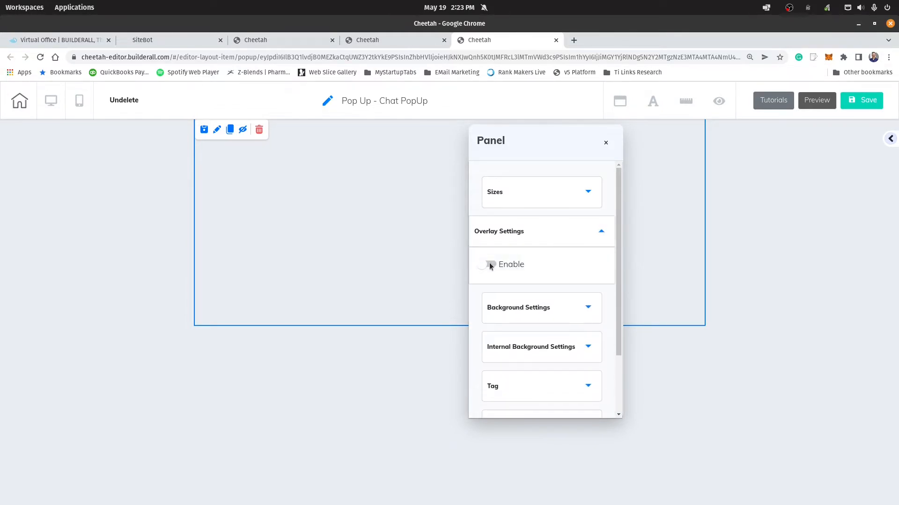
click(490, 266)
scroll(492, 265, down, 2)
click(491, 265)
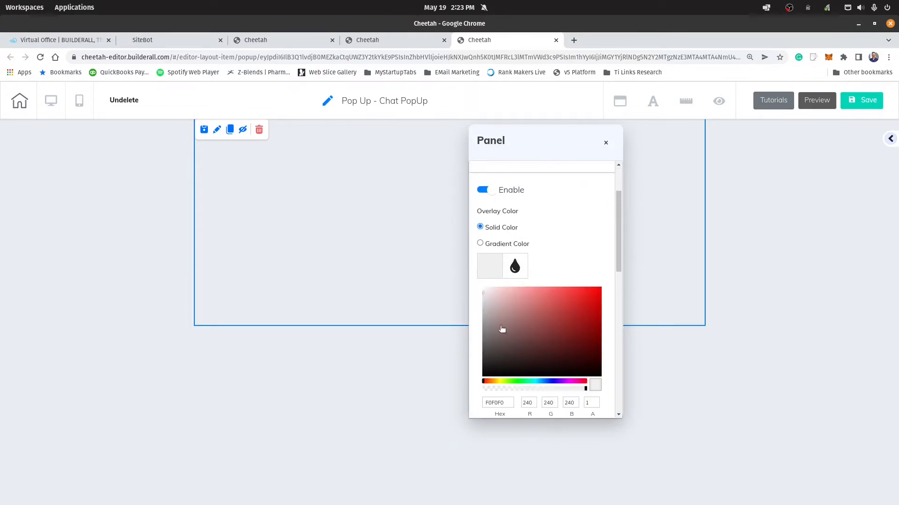
drag(527, 363, 470, 387)
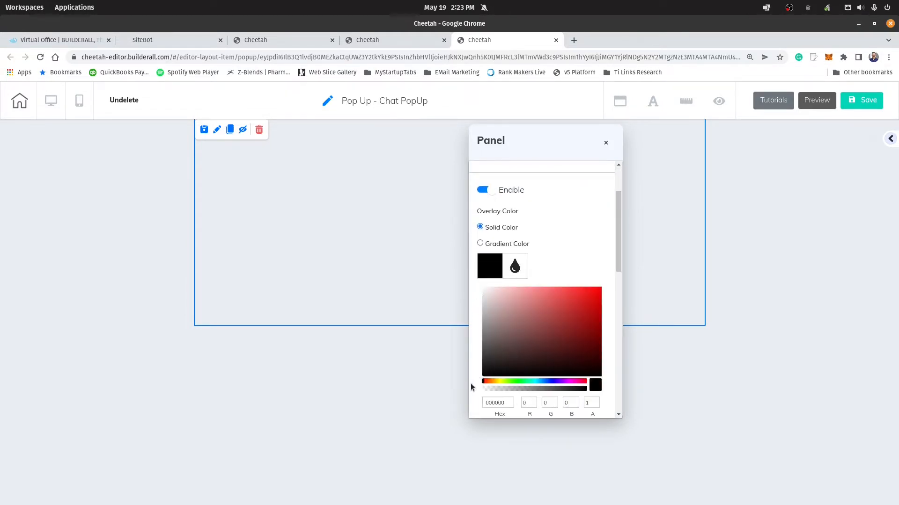
click(541, 388)
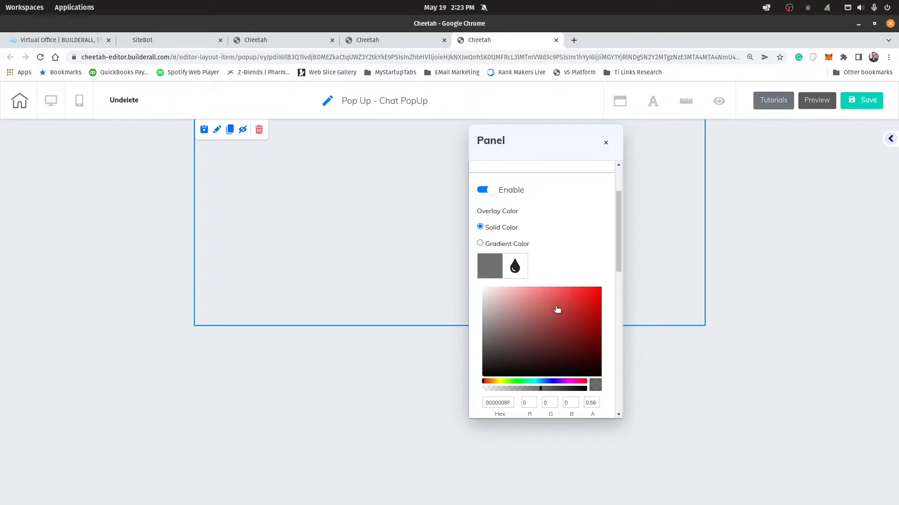
click(606, 144)
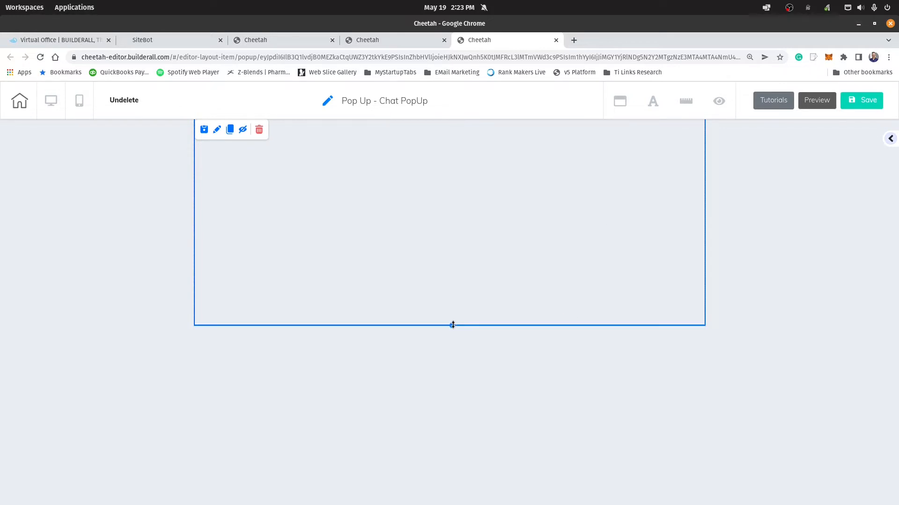
Step: Extend the panel's height downward and place the white box with a soft shadow inside it
drag(452, 325, 439, 476)
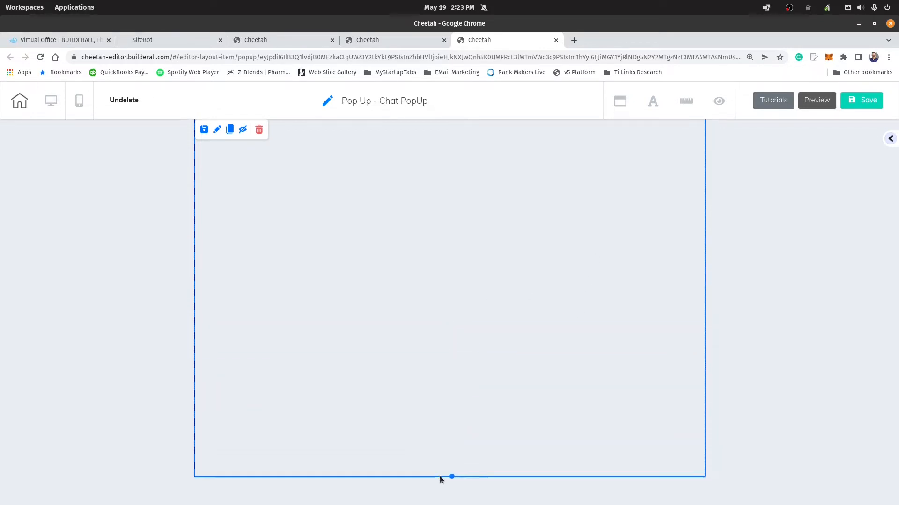
click(887, 138)
scroll(837, 286, down, 3)
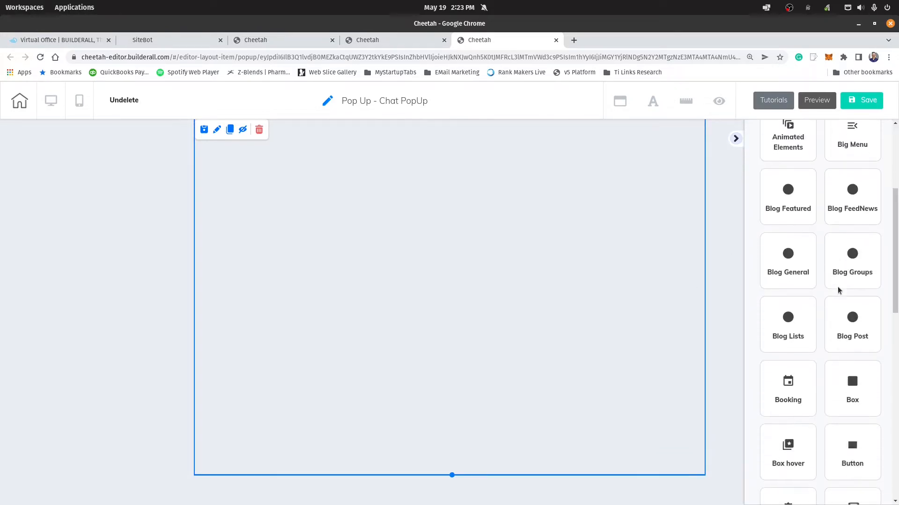
click(854, 370)
scroll(877, 314, down, 2)
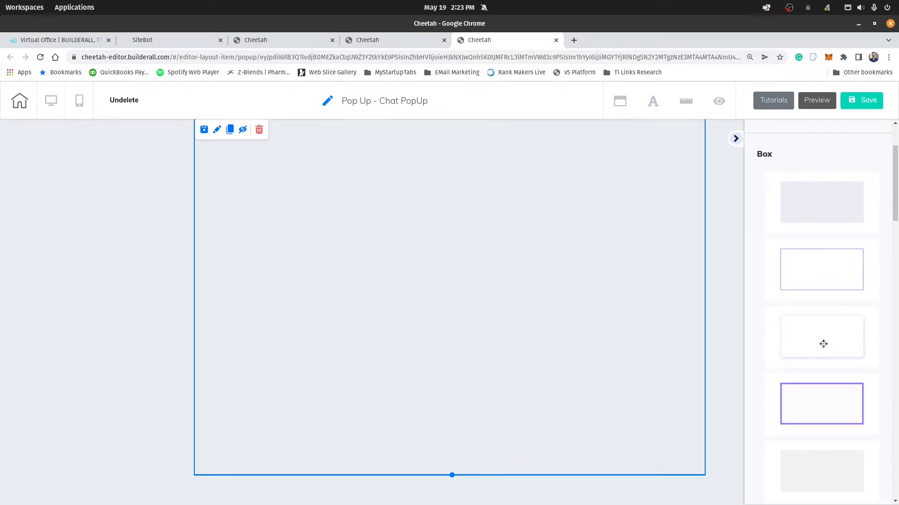
drag(823, 344, 447, 213)
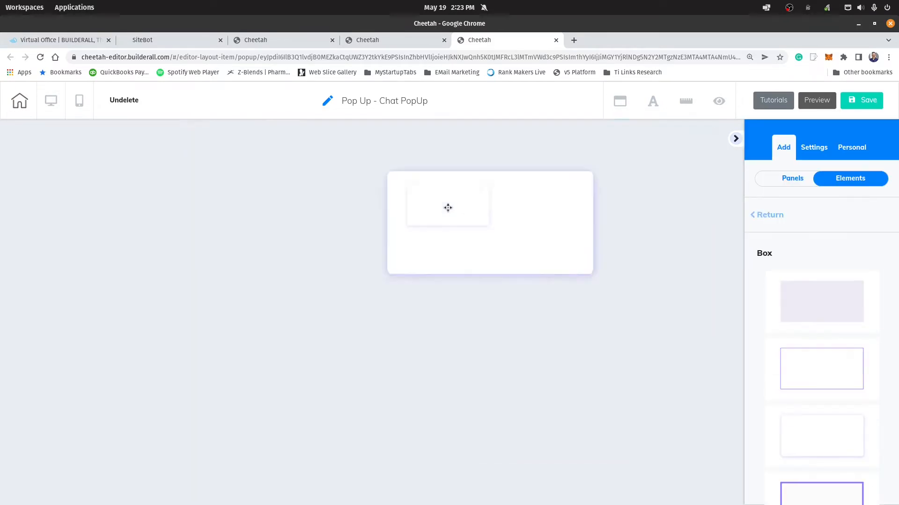
Step: Stretch the white box into a tall portrait rectangle and move it to the panel's upper right
click(570, 260)
click(594, 280)
click(579, 269)
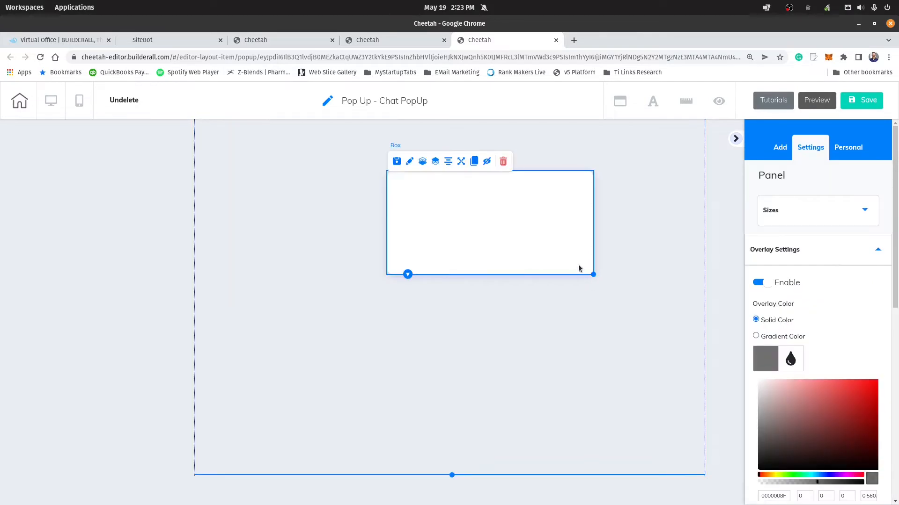
drag(590, 272, 585, 457)
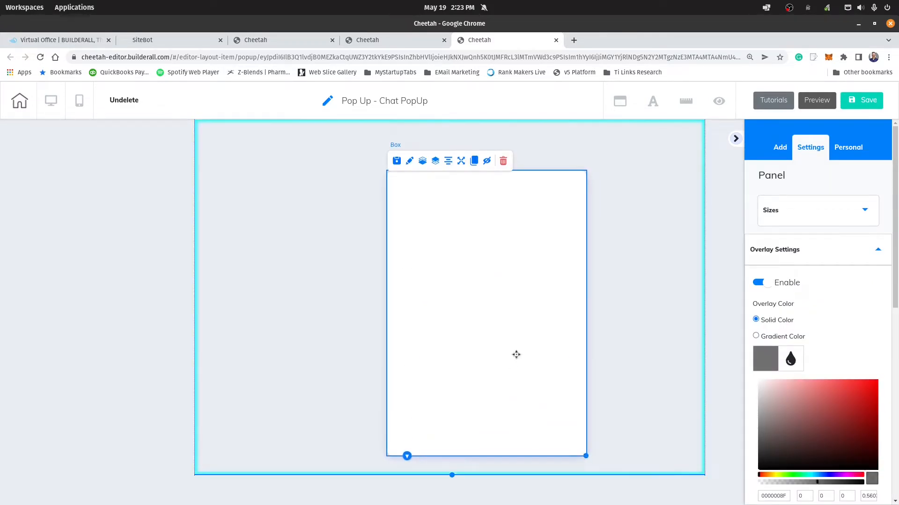
drag(515, 355, 602, 332)
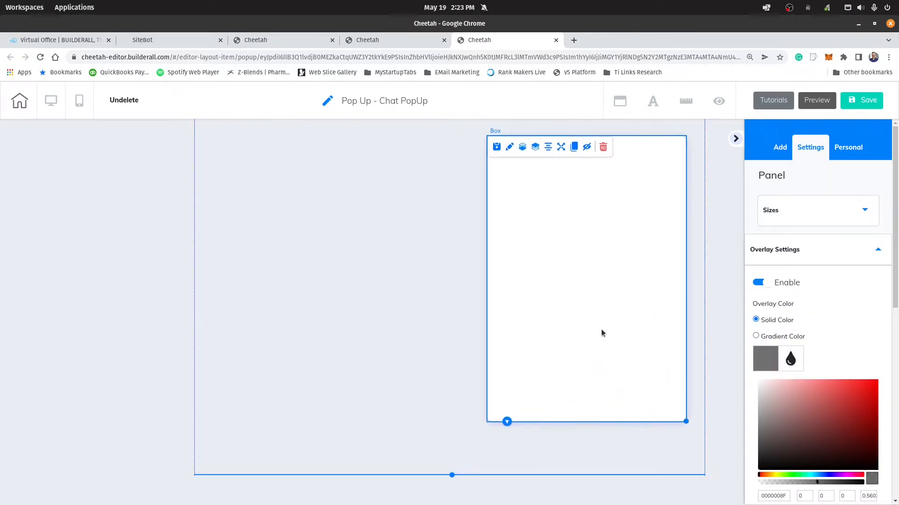
Step: Enlarge the white box and fit it into the upper-right corner of the pop-up panel
drag(681, 420, 691, 458)
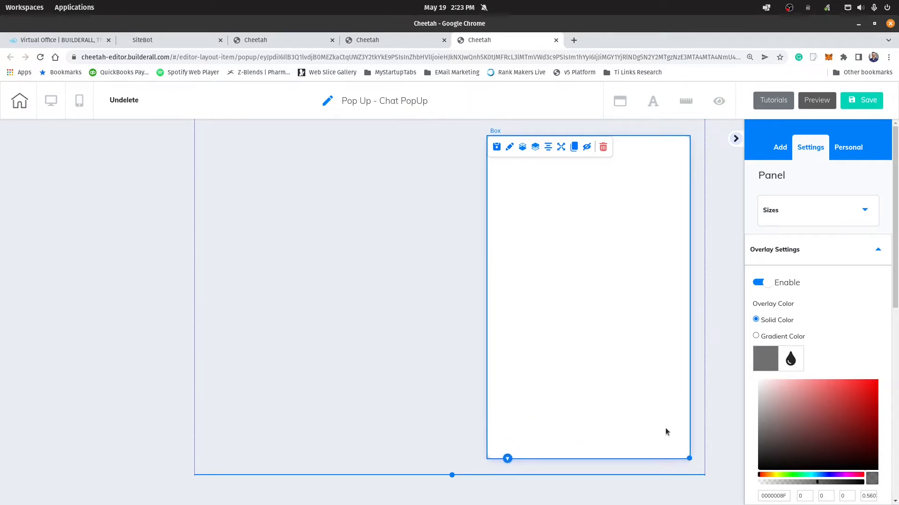
drag(646, 399, 653, 386)
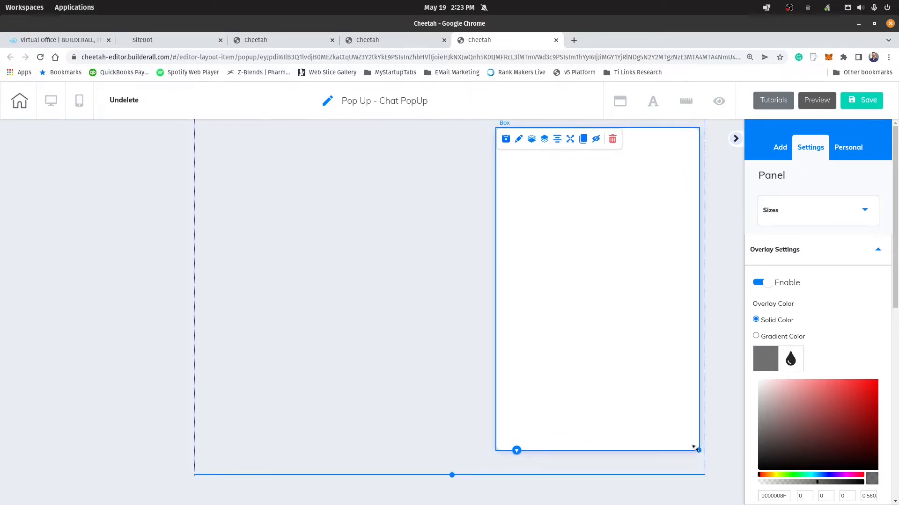
drag(697, 450, 693, 421)
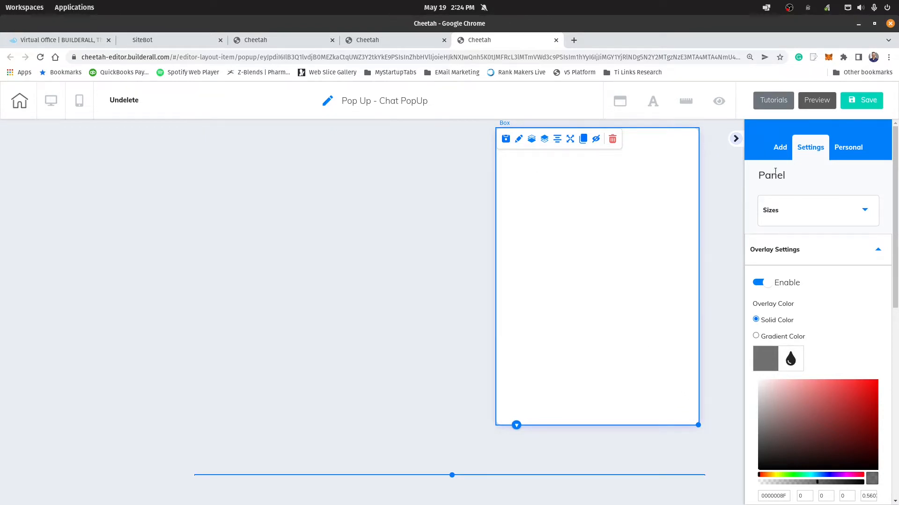
Step: Add an Iframe element inside the white box and select it
click(782, 152)
click(858, 176)
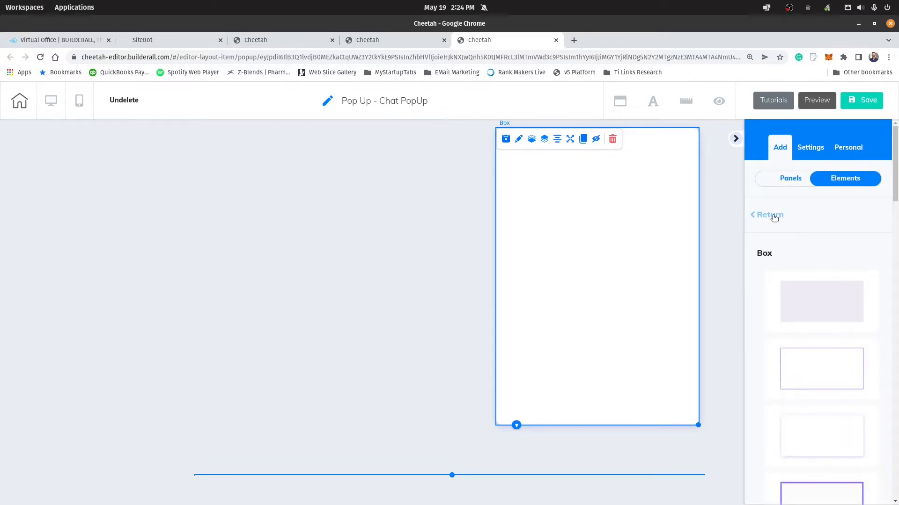
click(772, 217)
scroll(804, 352, down, 11)
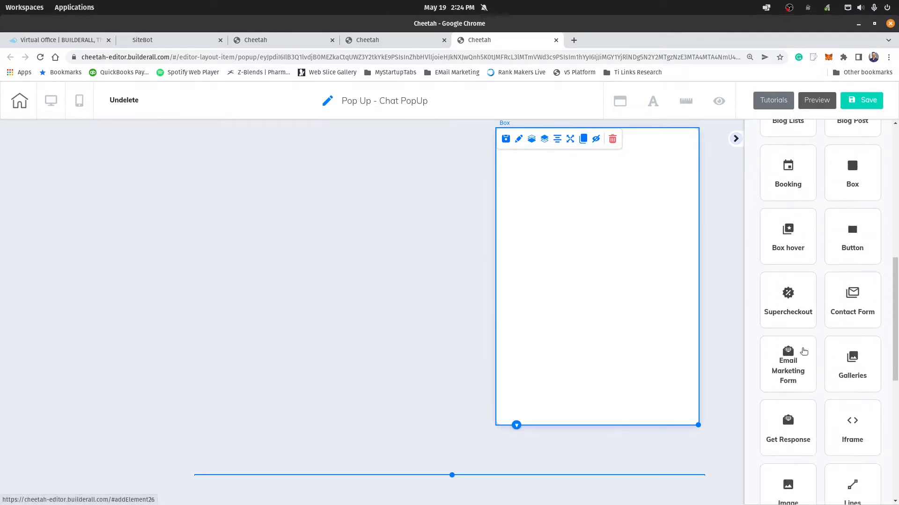
click(851, 321)
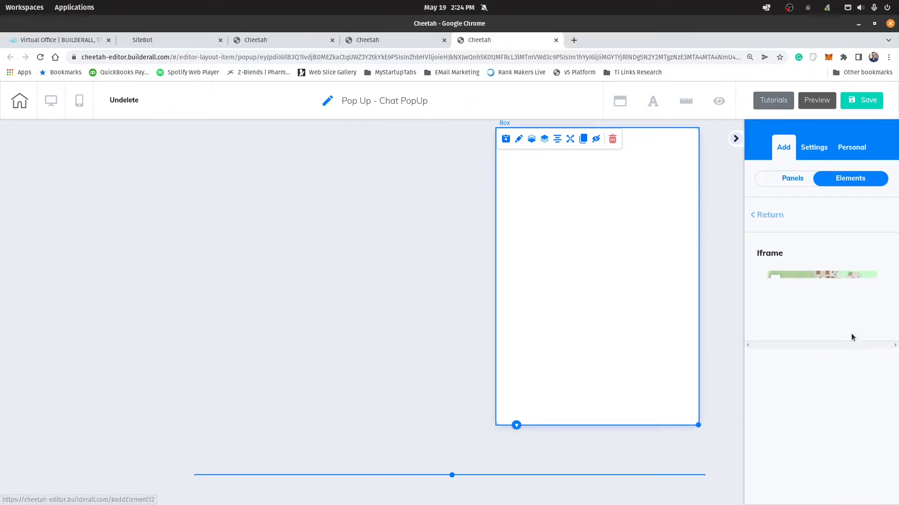
drag(822, 309, 499, 232)
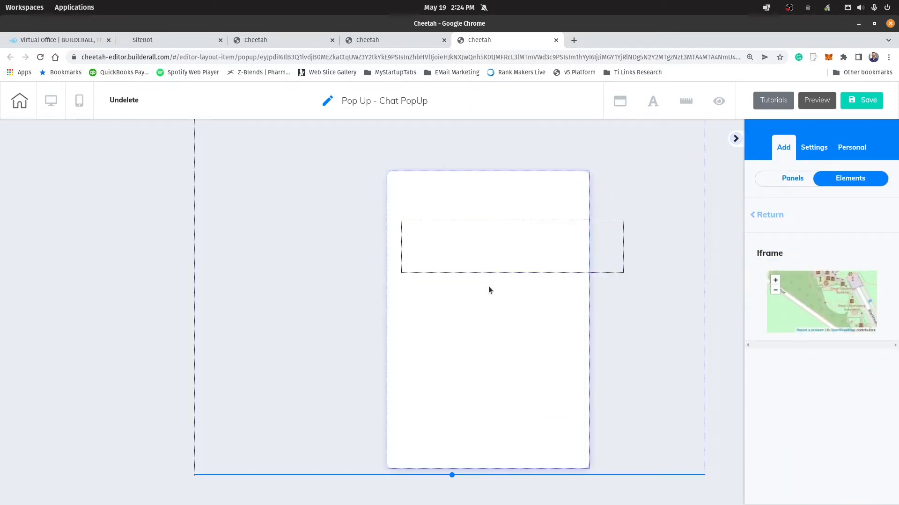
click(493, 242)
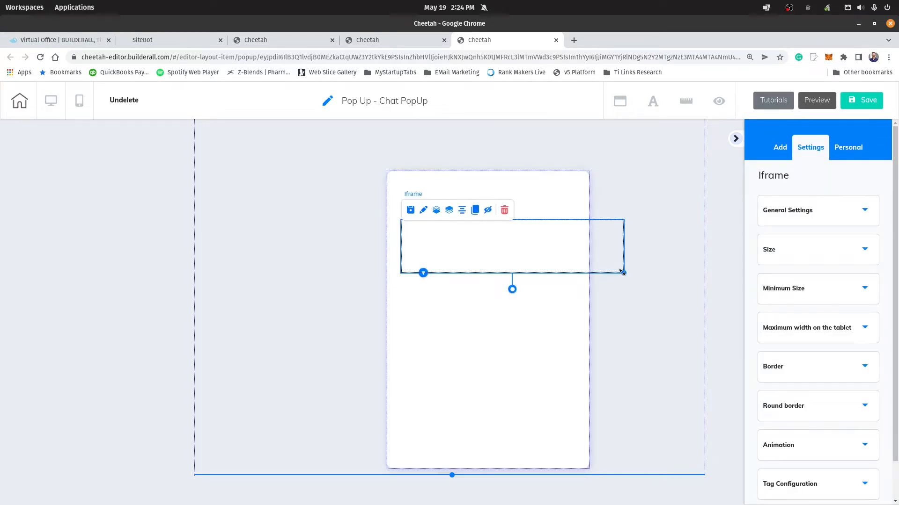
Step: Resize and reposition the iframe so it fills the white box with a narrow margin all around
drag(624, 273, 564, 392)
drag(510, 312, 501, 277)
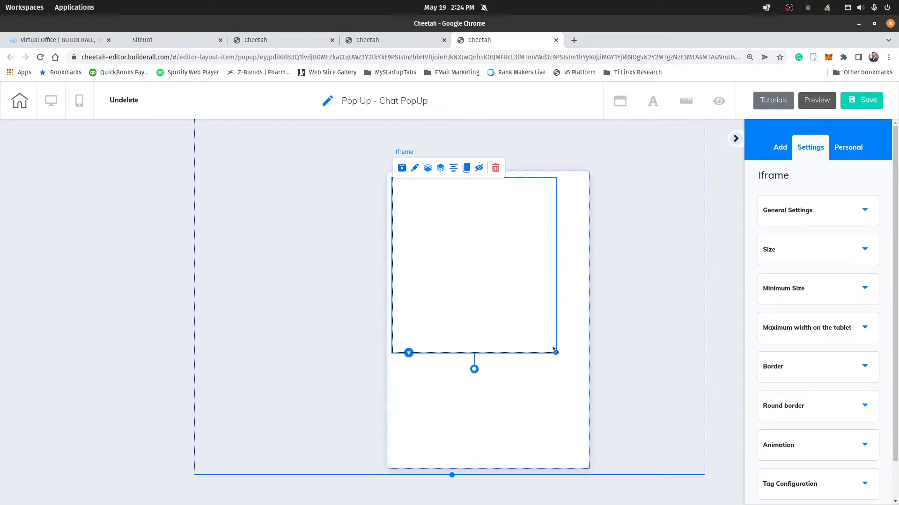
drag(557, 353, 581, 461)
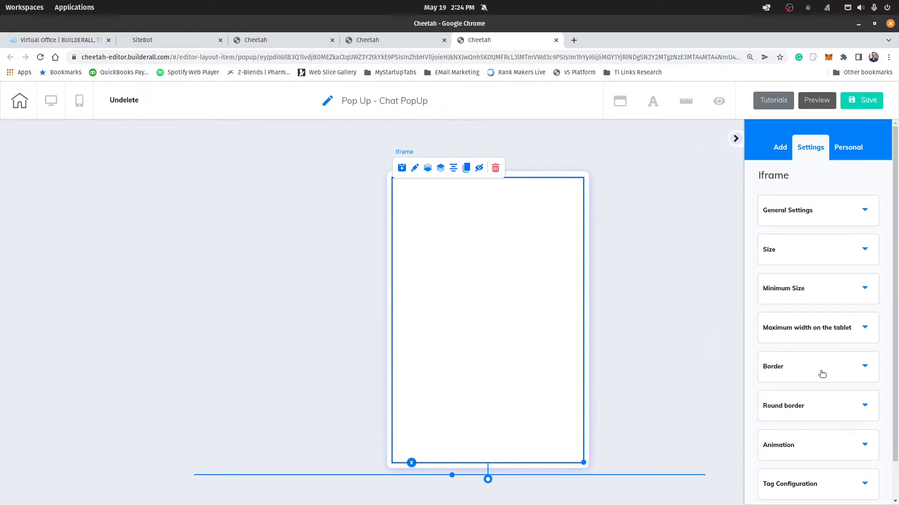
Step: Set the iframe's border size to 0
click(795, 370)
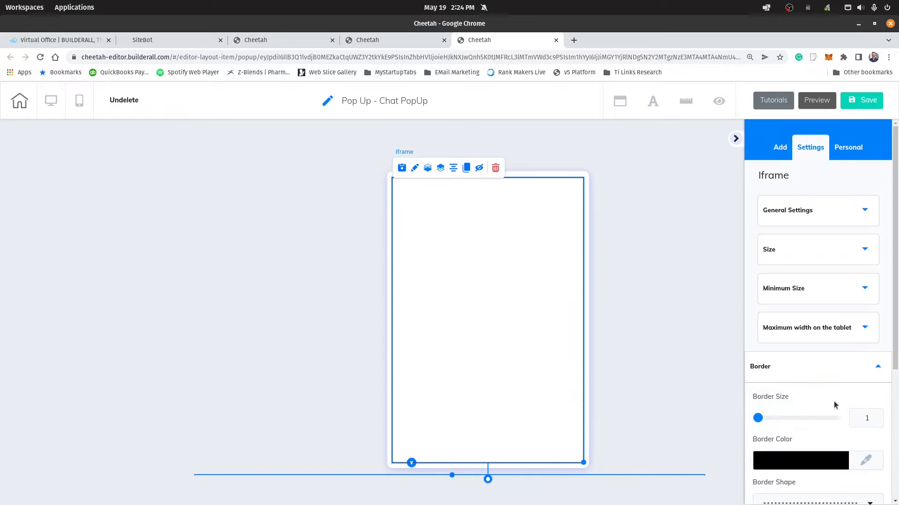
click(873, 421)
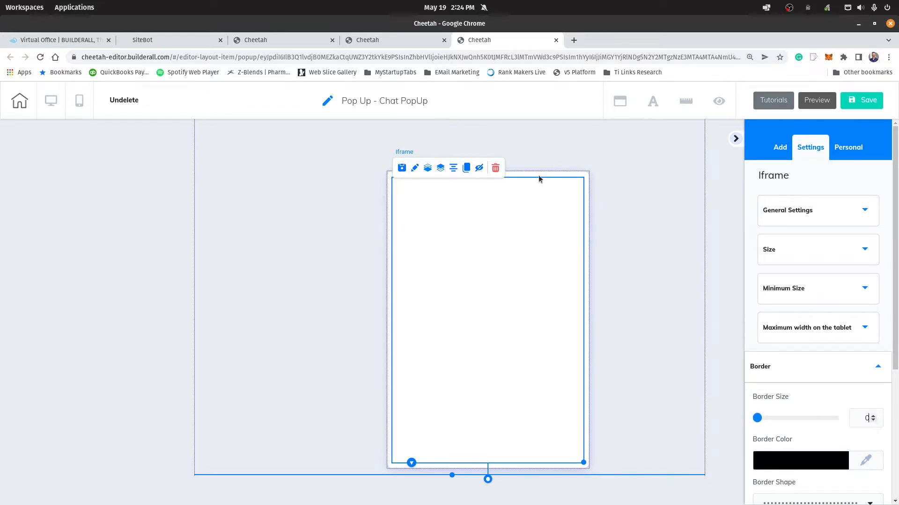
click(539, 176)
Step: Paste the copied SiteBot link as the iframe's embed URL and apply it
click(498, 231)
click(792, 211)
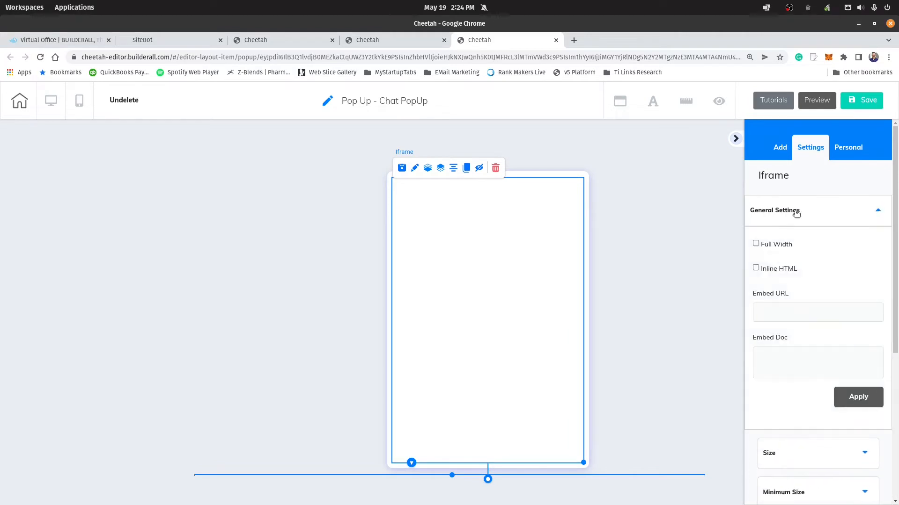
click(780, 318)
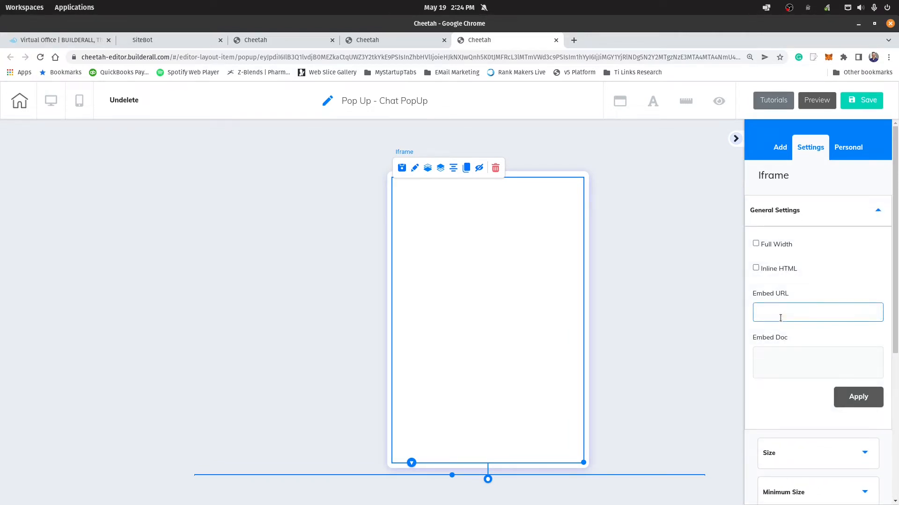
key(ctrl+v)
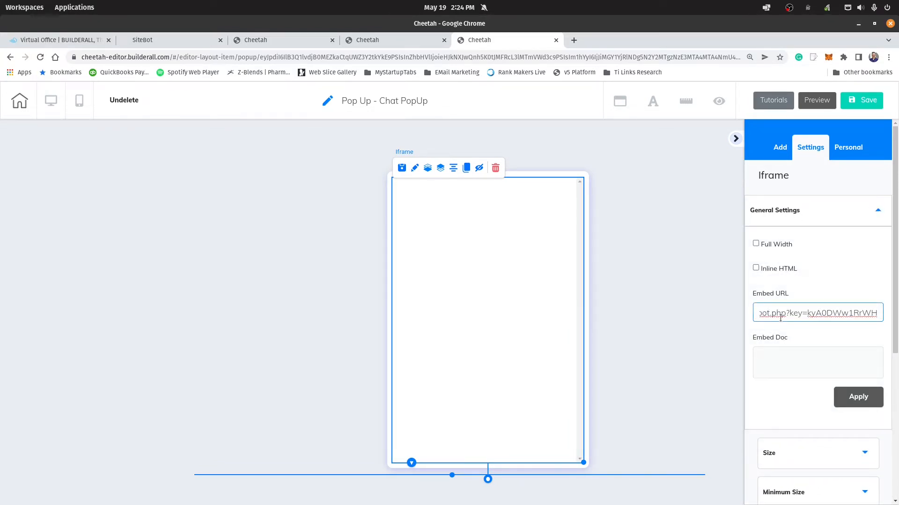
click(765, 318)
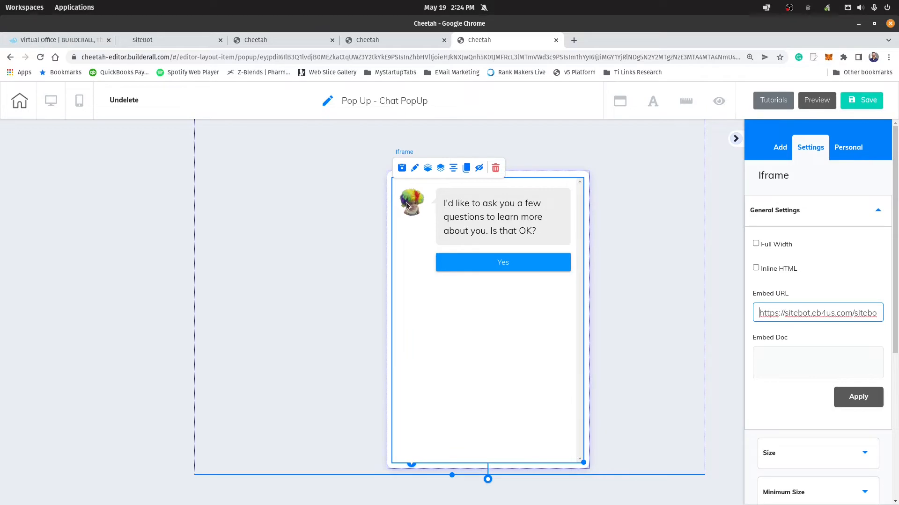
click(868, 401)
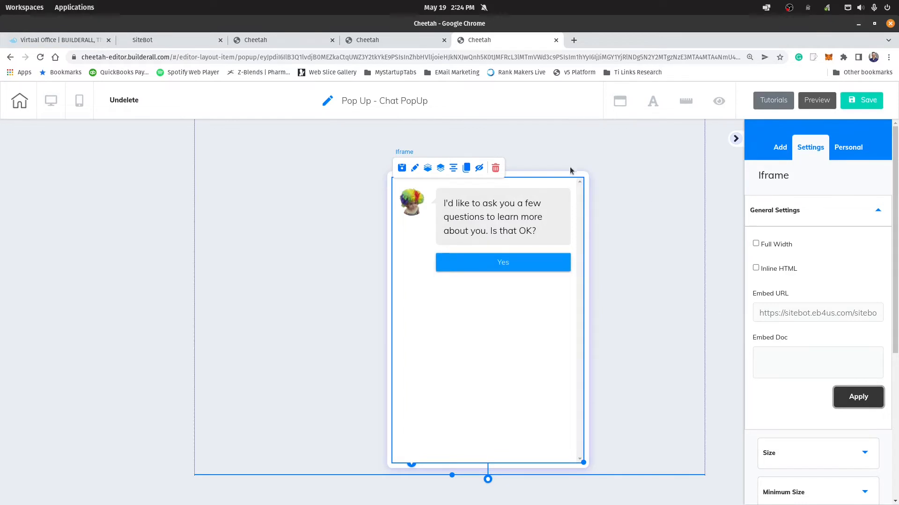
Step: Move the box containing the chatbot to the panel's upper right and save the Chat PopUp pop-up
drag(567, 173, 669, 149)
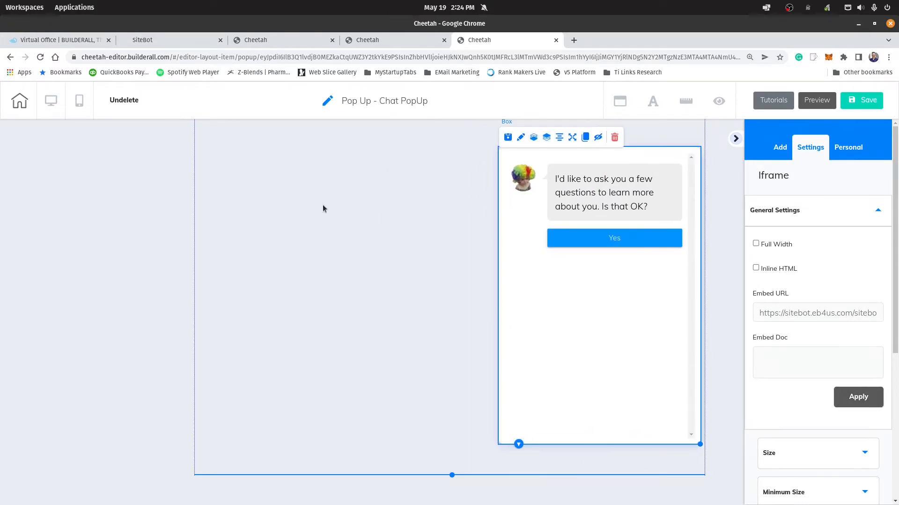
click(868, 101)
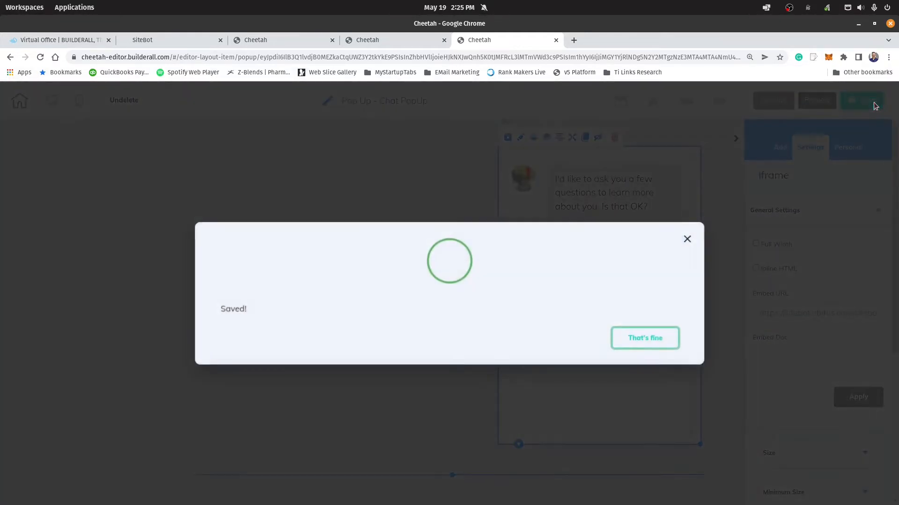
click(647, 336)
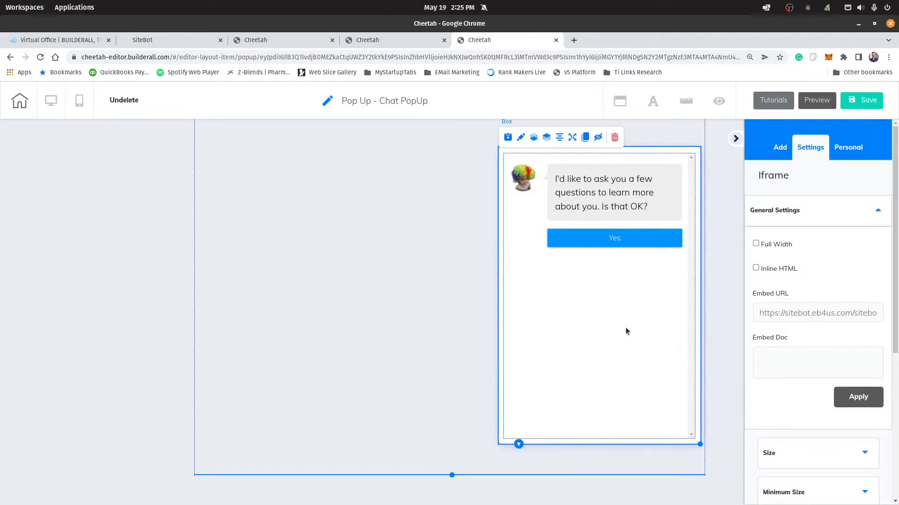
Step: Return to the website's page list and open the Thank You page for editing
click(386, 40)
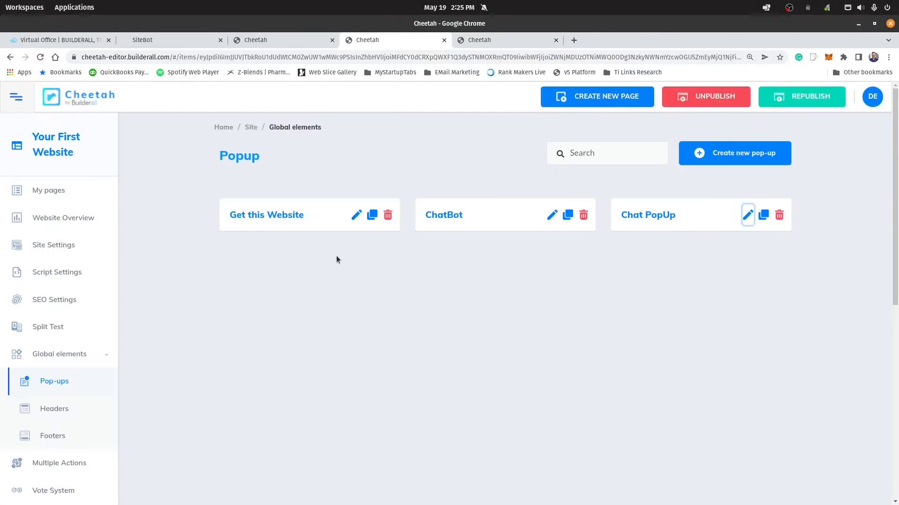
click(60, 189)
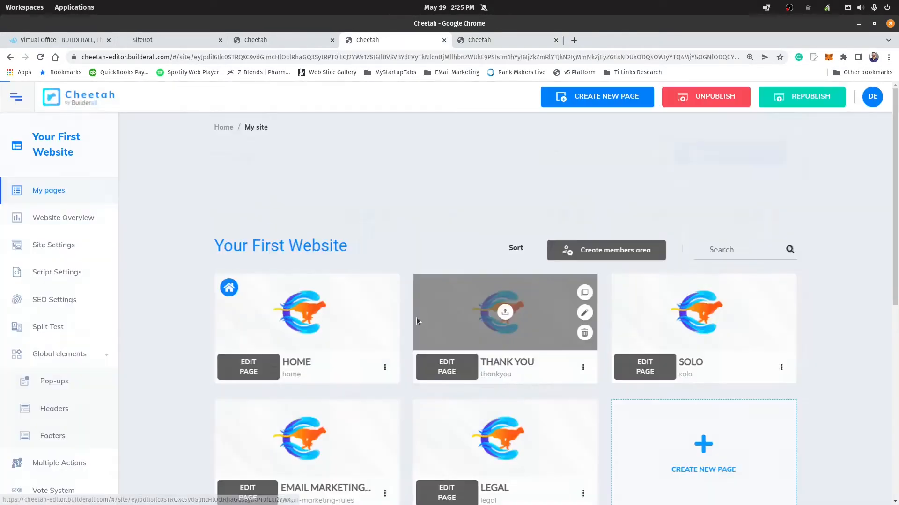
click(447, 268)
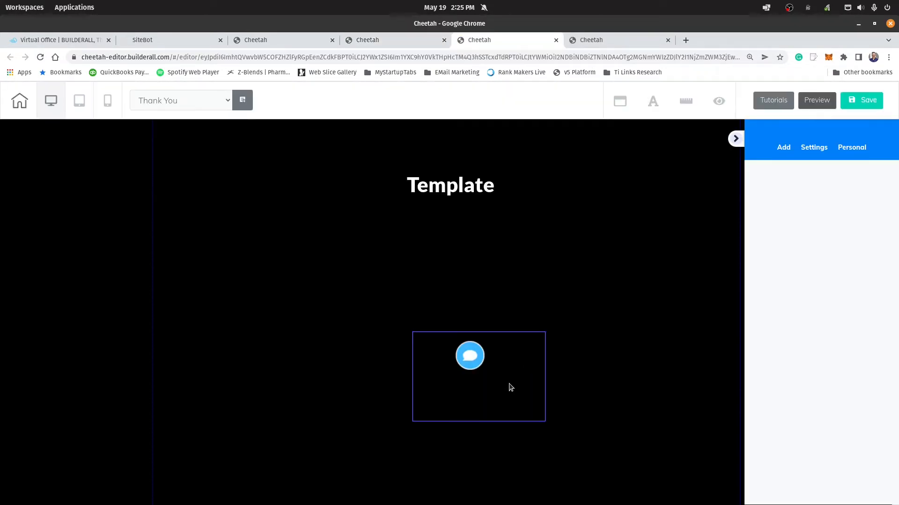
Step: Shift the box holding the chat icon to the right and set its border size to 0
drag(510, 389, 563, 377)
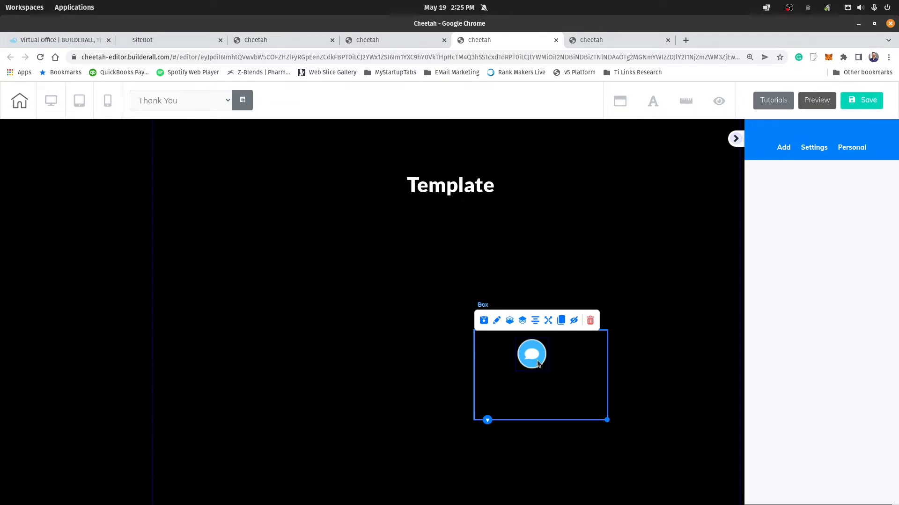
mouse_move(538, 364)
mouse_down()
mouse_move(519, 366)
mouse_move(546, 369)
mouse_move(541, 361)
mouse_up()
click(577, 377)
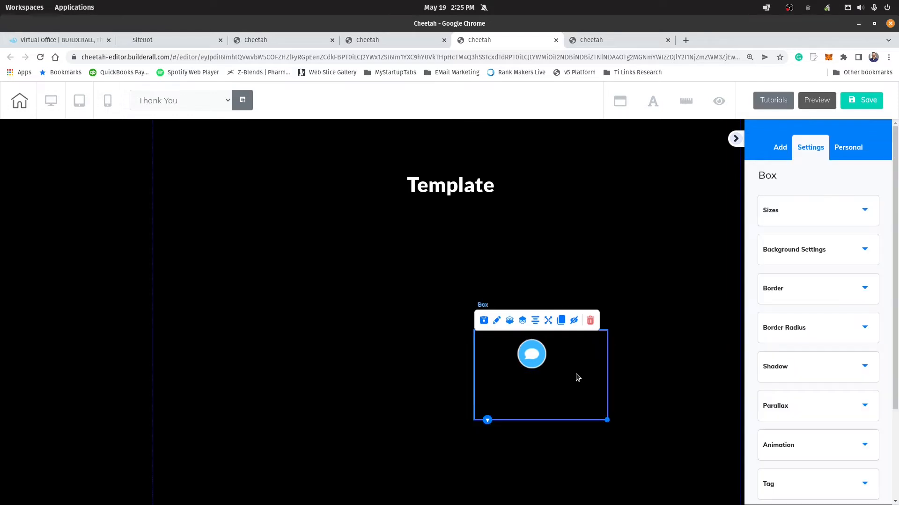
click(805, 292)
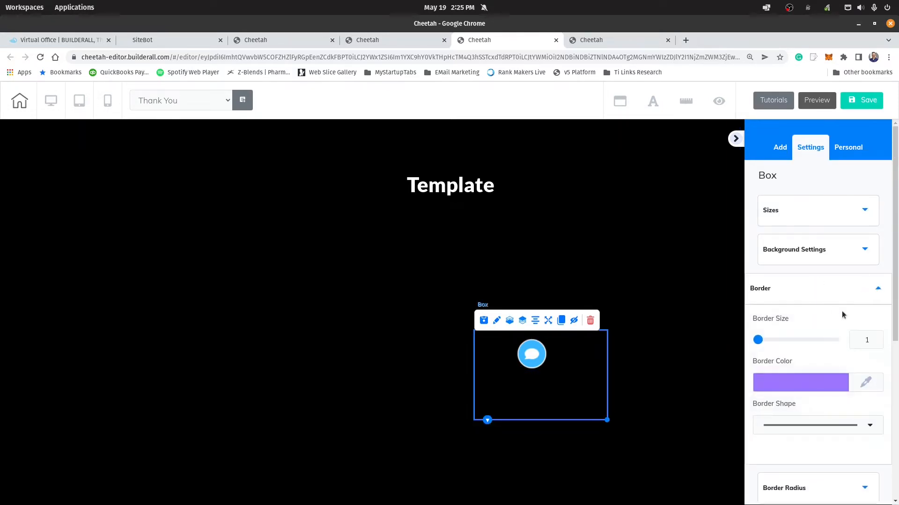
click(872, 343)
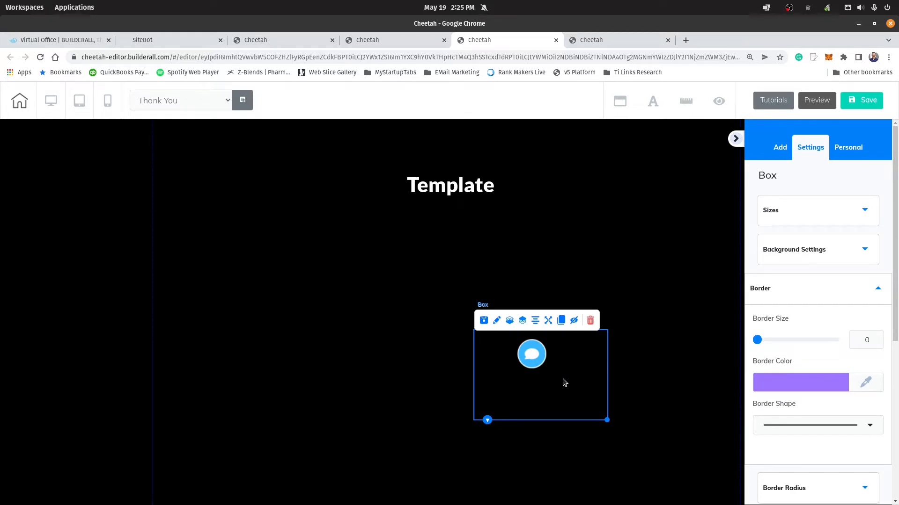
Step: Pin the box to the bottom-right border position and shift the chat icon toward the right inside it
click(550, 322)
click(491, 327)
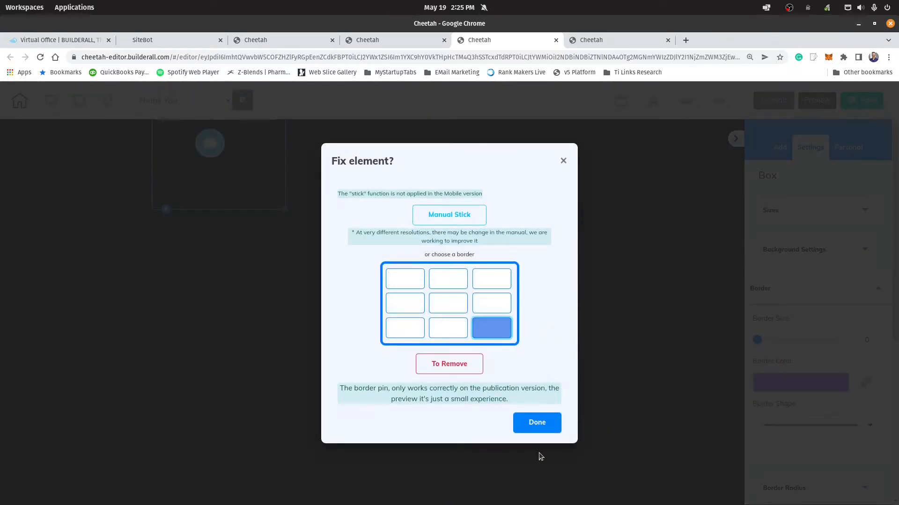
click(541, 427)
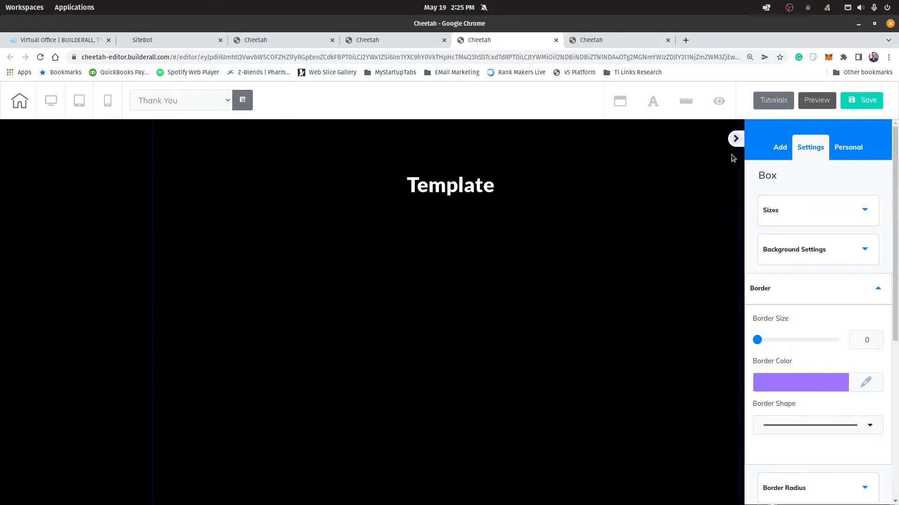
click(737, 139)
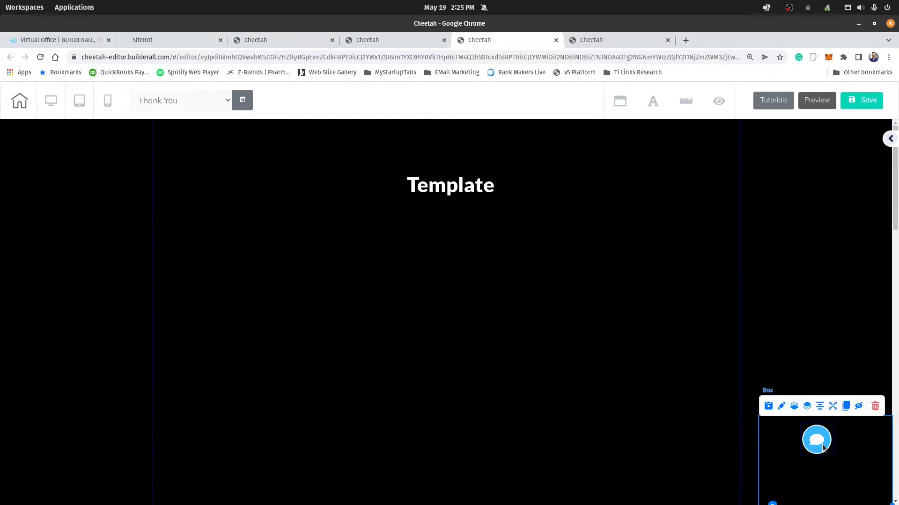
drag(823, 448, 852, 458)
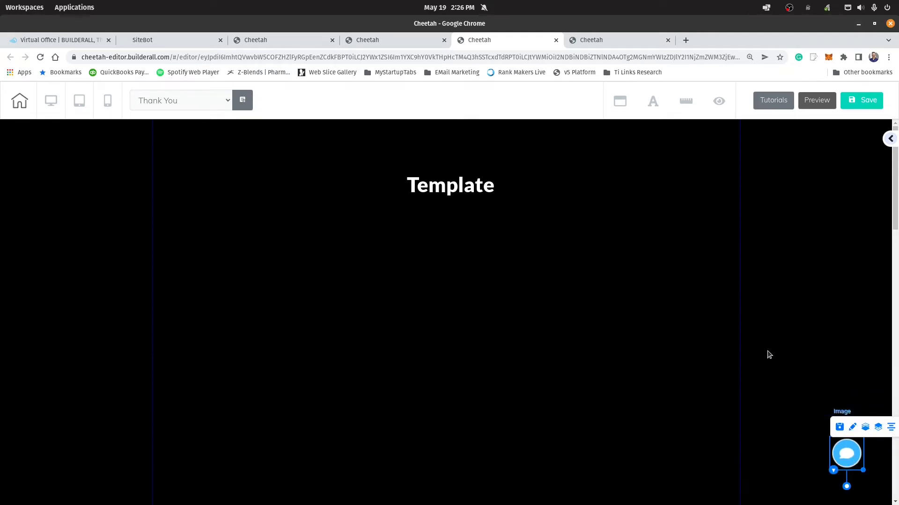
Step: Save the Thank You page, publish the site and dismiss the publishing dialog
click(863, 99)
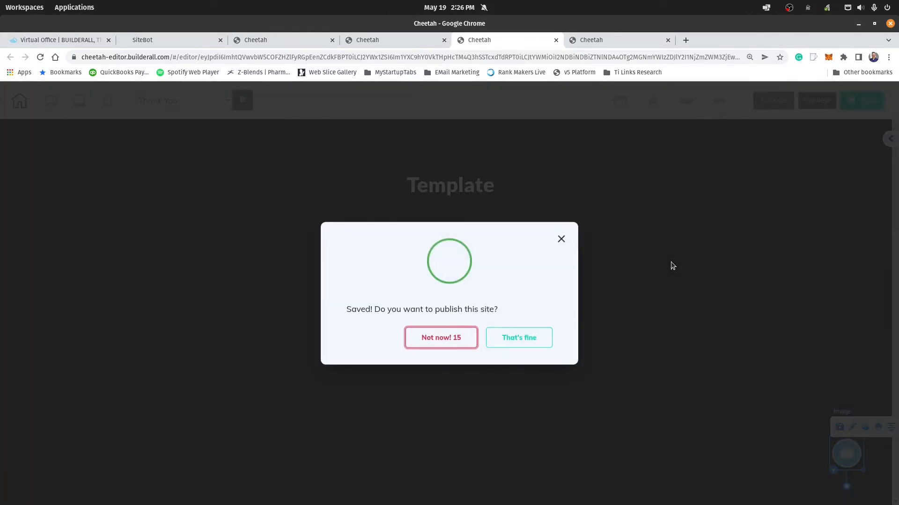
click(526, 342)
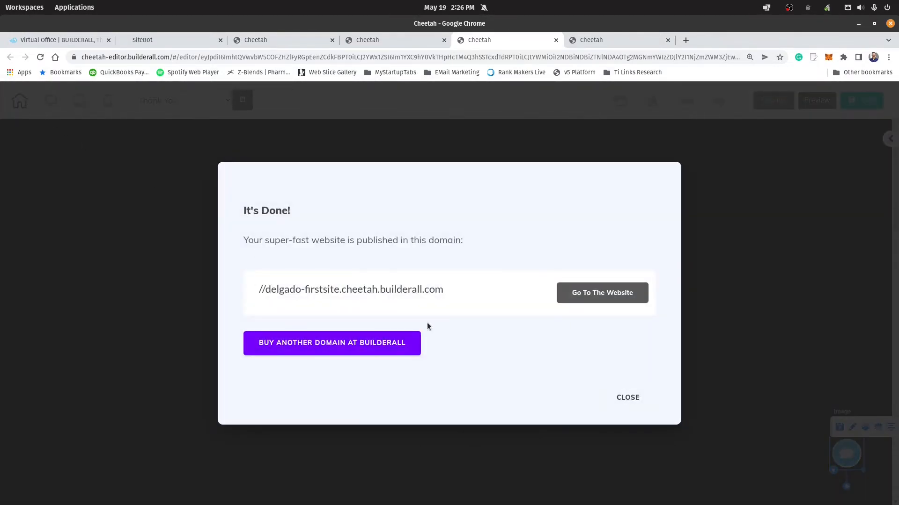
click(627, 396)
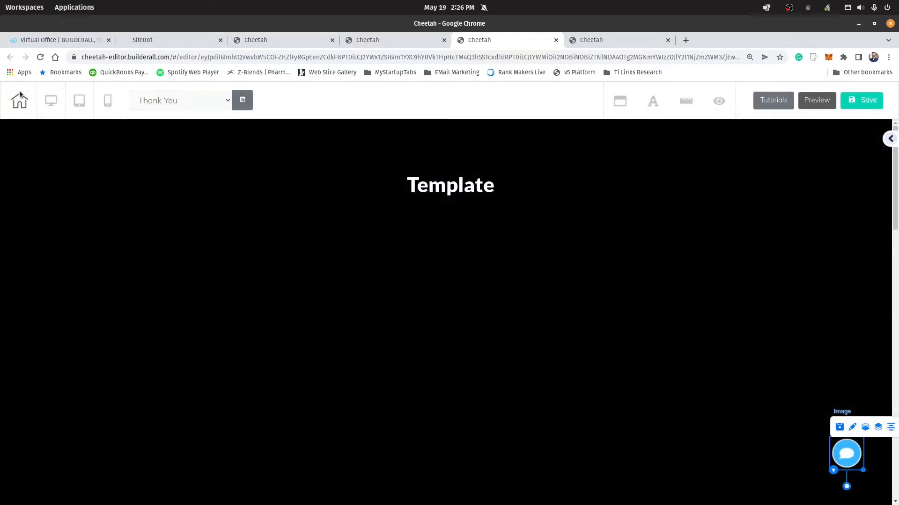
Step: Leave the page editor for the site dashboard and republish the site
click(23, 97)
click(481, 314)
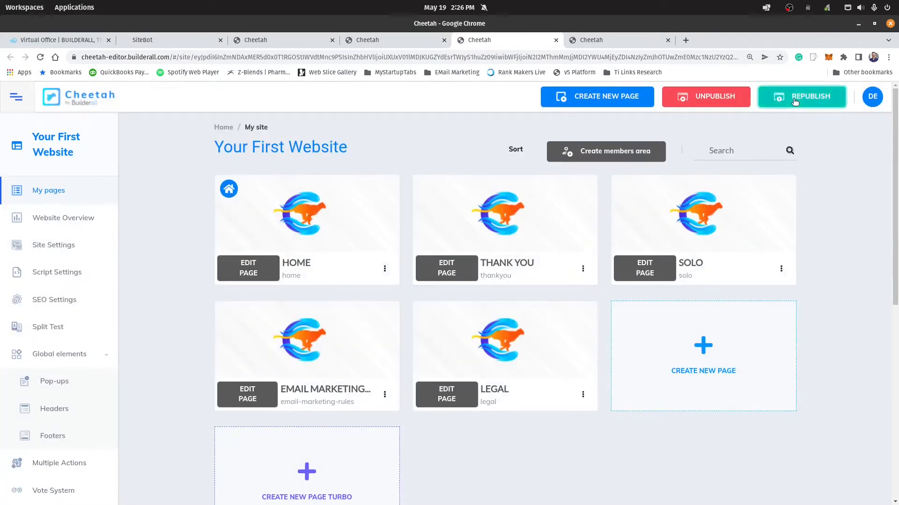
click(795, 102)
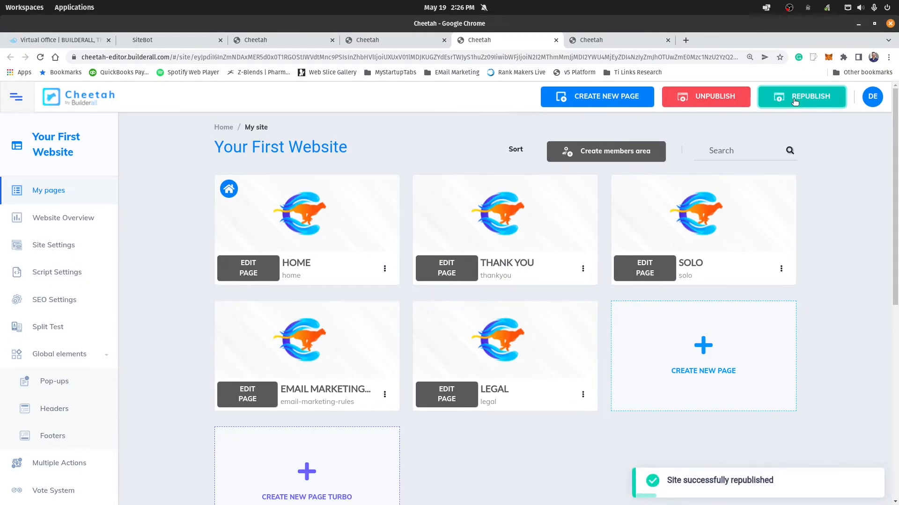
Step: View the live Thank You page, check the pinned chat icon while scrolling through the sections, and close the page
click(583, 269)
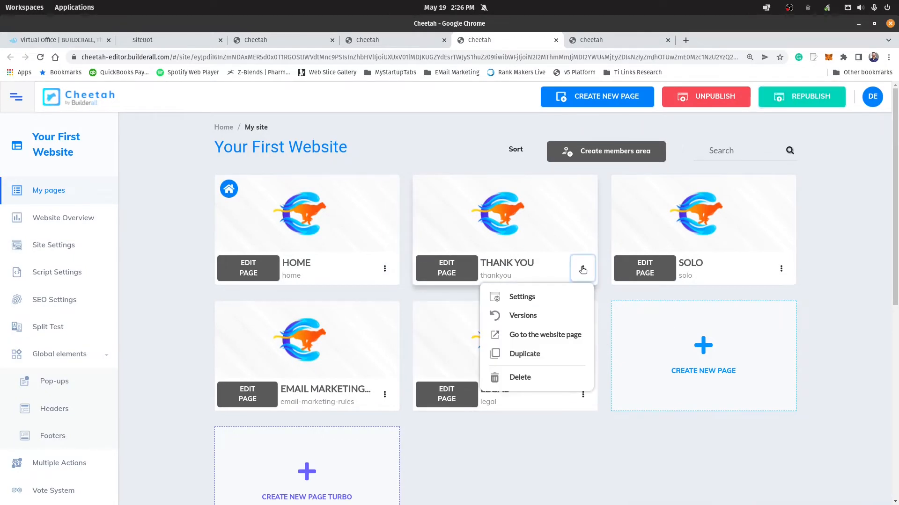
click(532, 336)
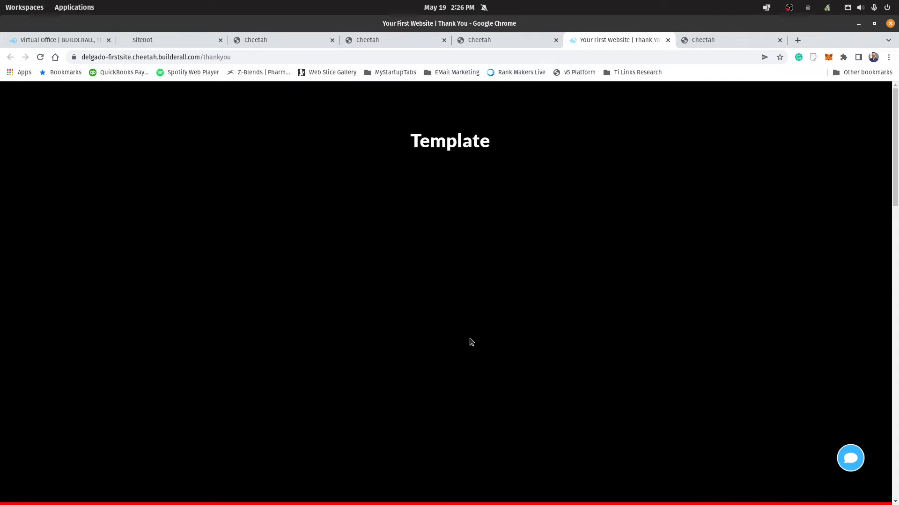
scroll(471, 342, down, 10)
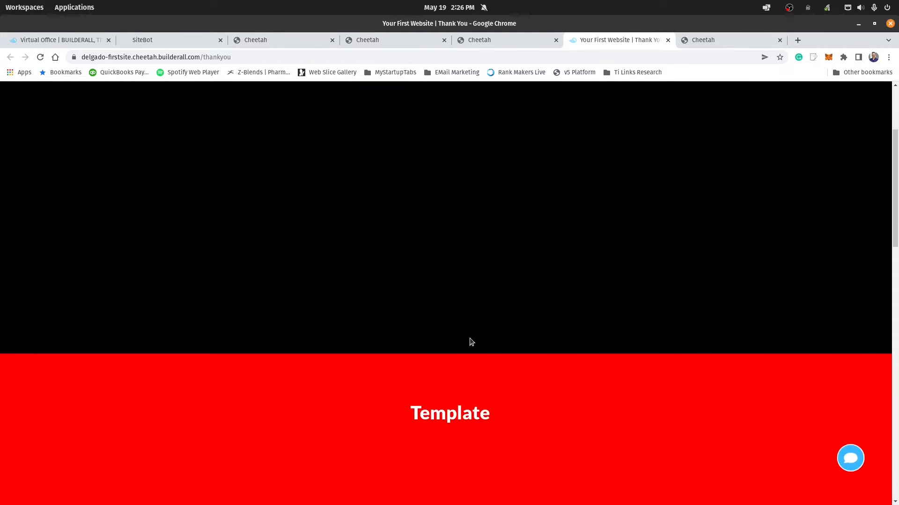
scroll(471, 342, down, 12)
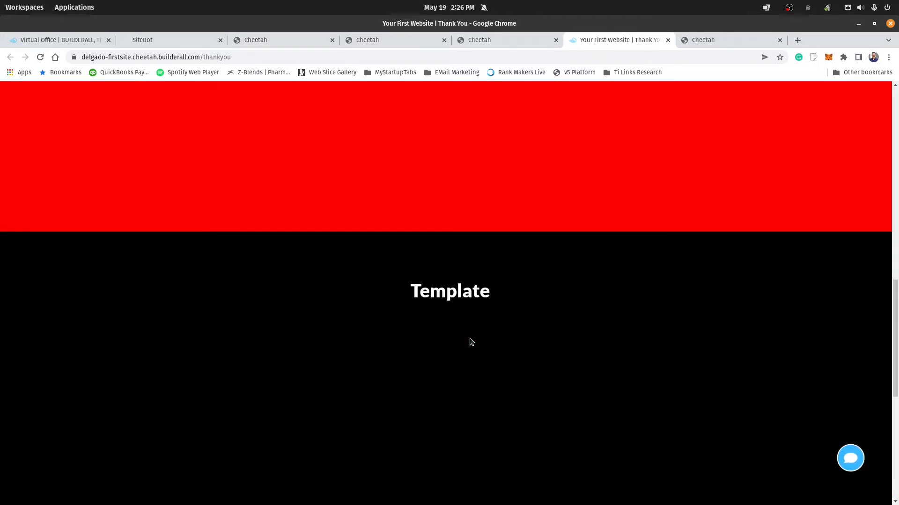
scroll(470, 343, up, 10)
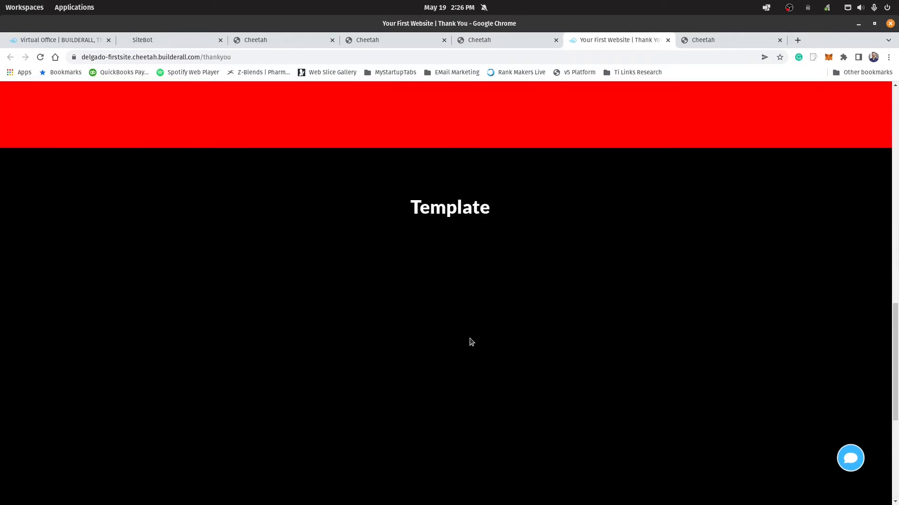
scroll(470, 339, up, 5)
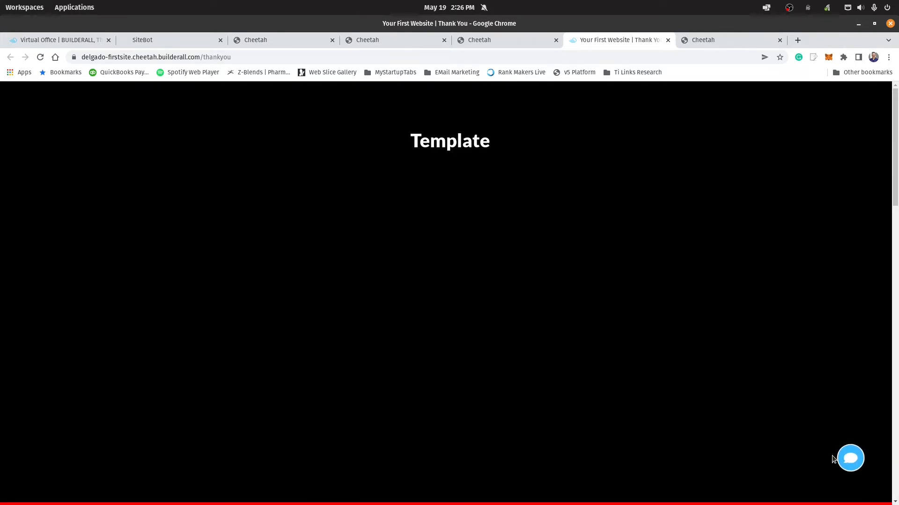
click(668, 39)
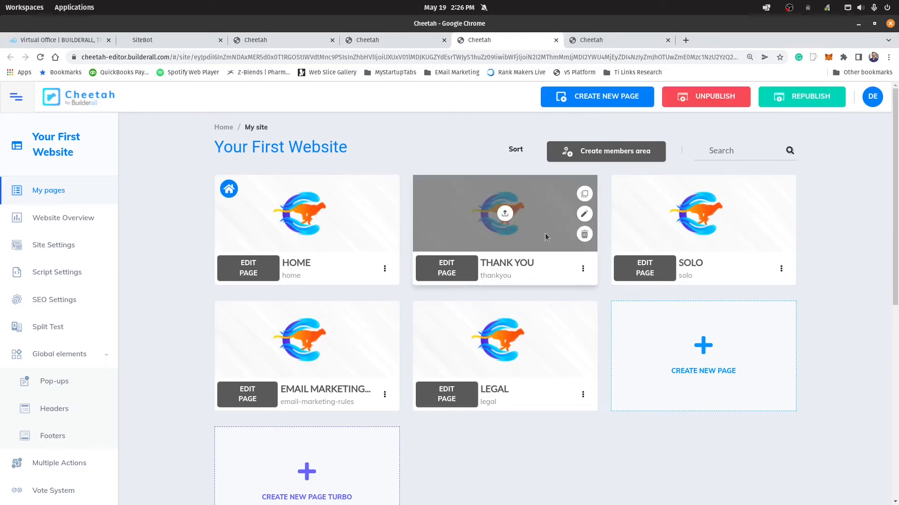
Step: Reopen the Thank You page for editing, link the chat icon to the Chat PopUp pop-up, and return the icon to its box's right side
click(447, 268)
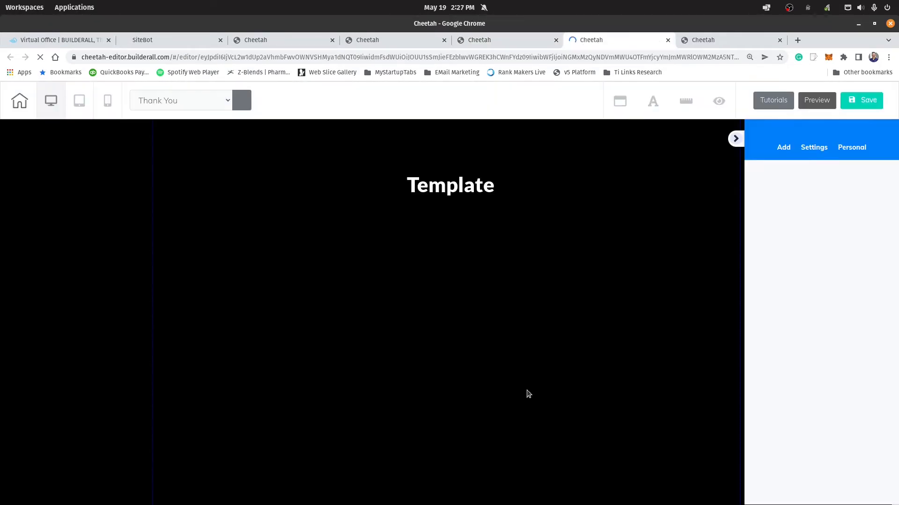
click(736, 139)
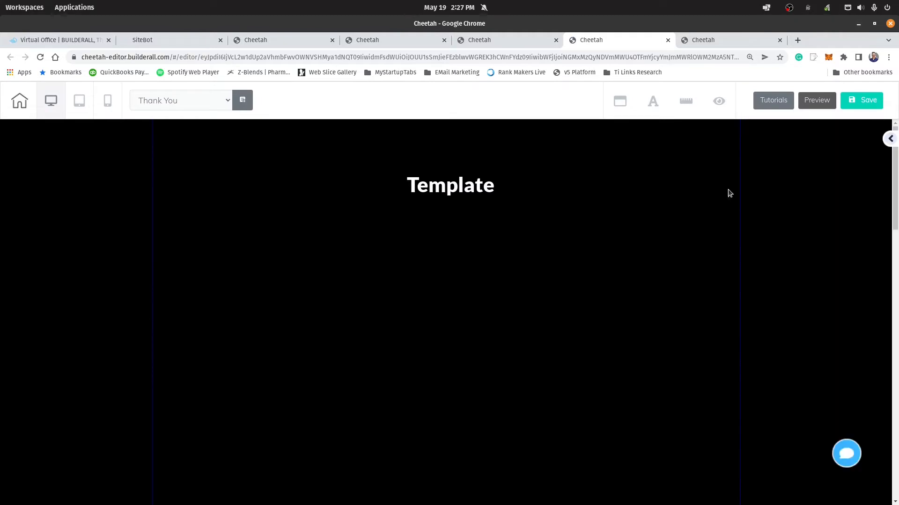
click(847, 457)
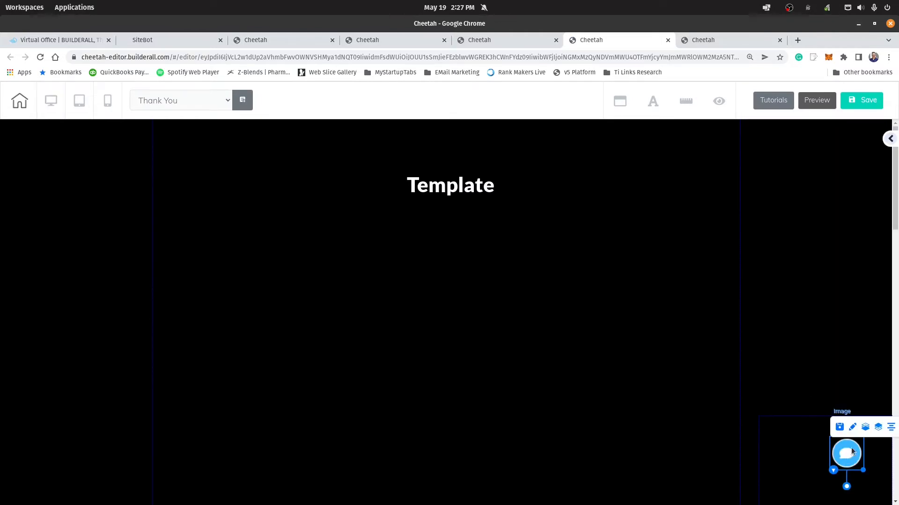
drag(853, 453, 799, 456)
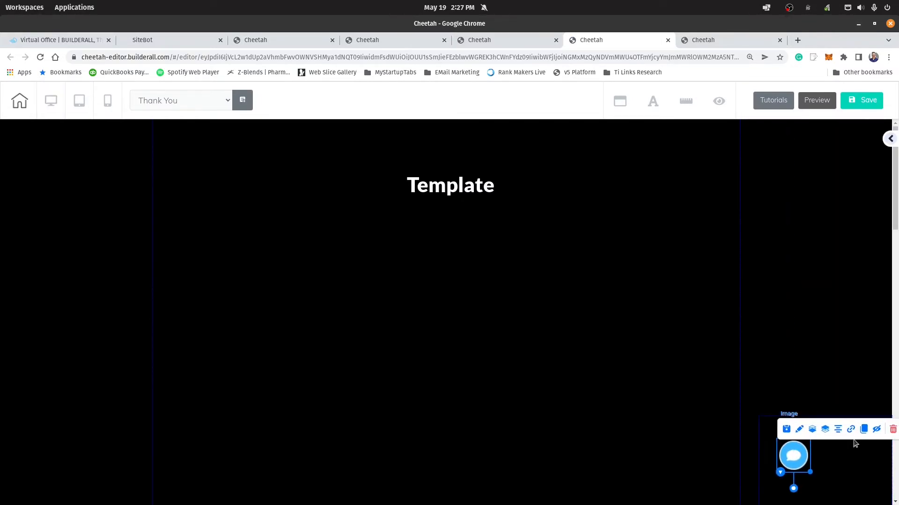
click(851, 430)
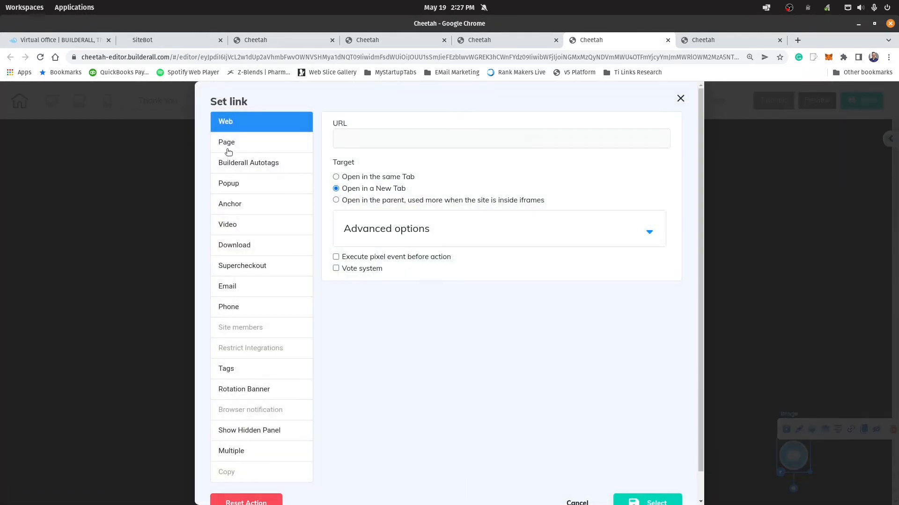
click(229, 186)
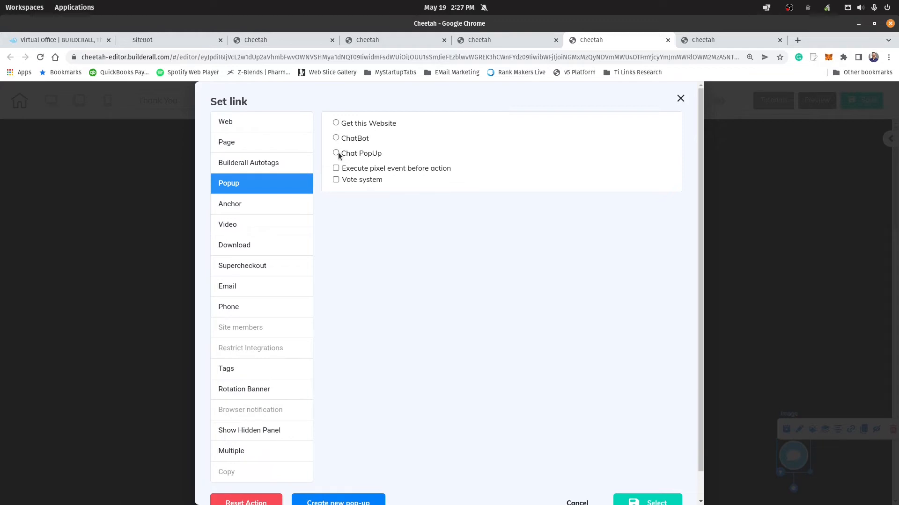
click(651, 500)
drag(795, 463, 844, 464)
Step: Save the Thank You page with its linked chat icon, publish the site and dismiss the publishing confirmation
click(872, 100)
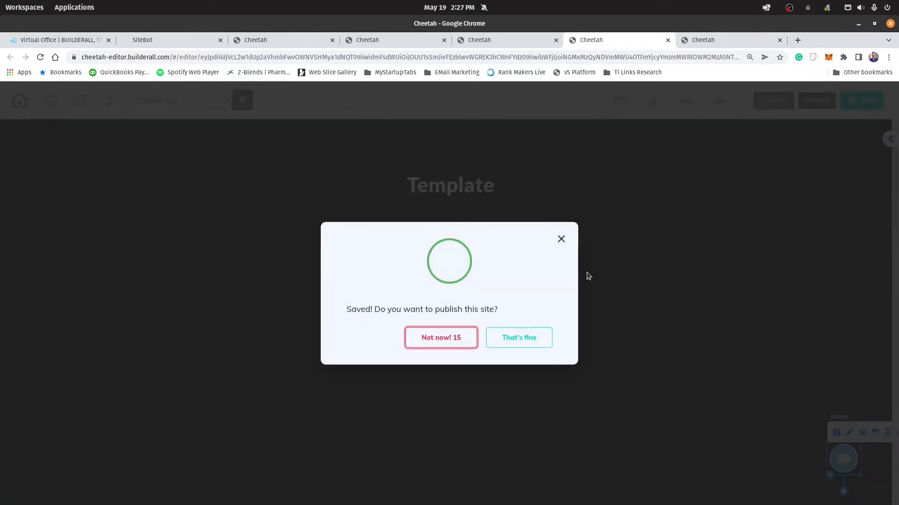
click(525, 341)
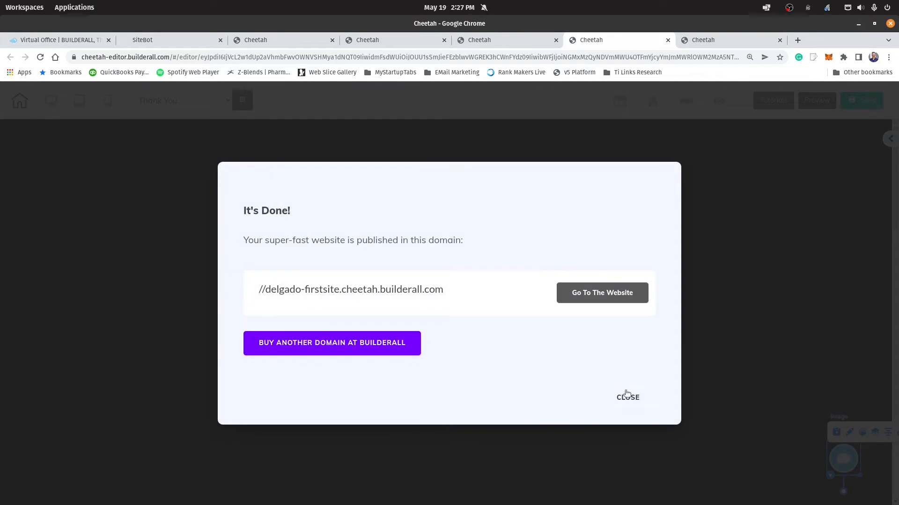
click(626, 396)
Step: Leave the Thank You page editor with the changes saved and republish the site from the dashboard
click(21, 101)
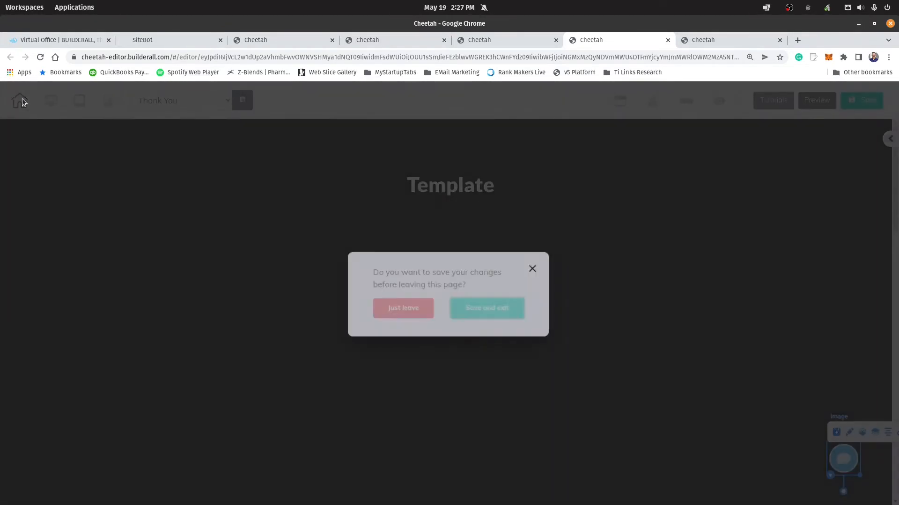
click(489, 317)
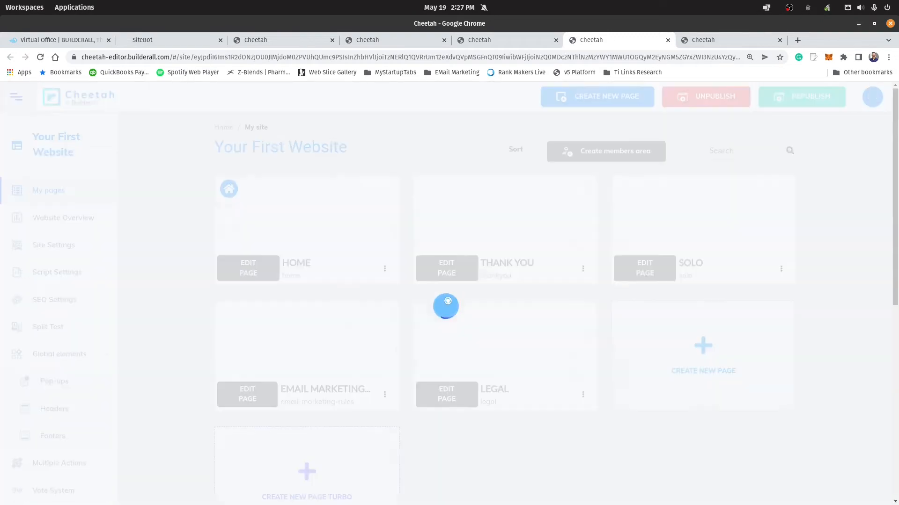
click(806, 98)
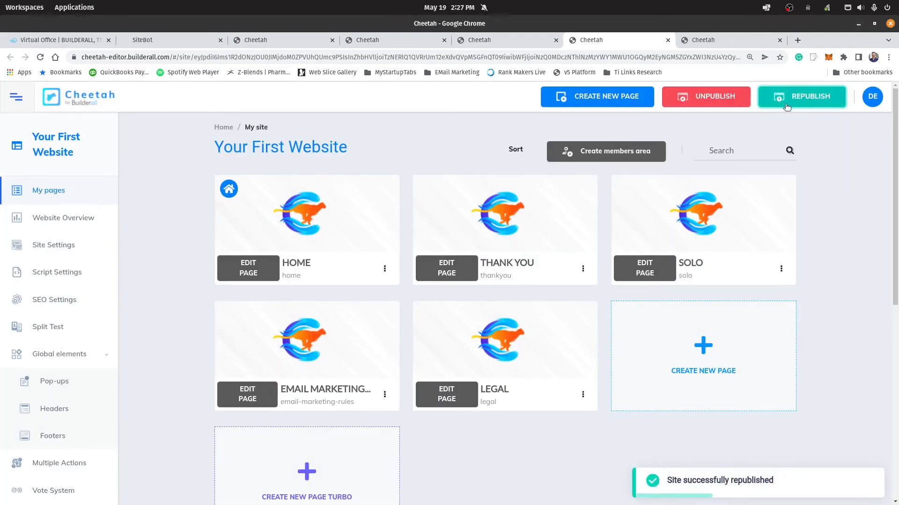
Step: Open and reload the live Thank You page, test the chat pop-up by answering Yes, and close the pop-up
click(583, 269)
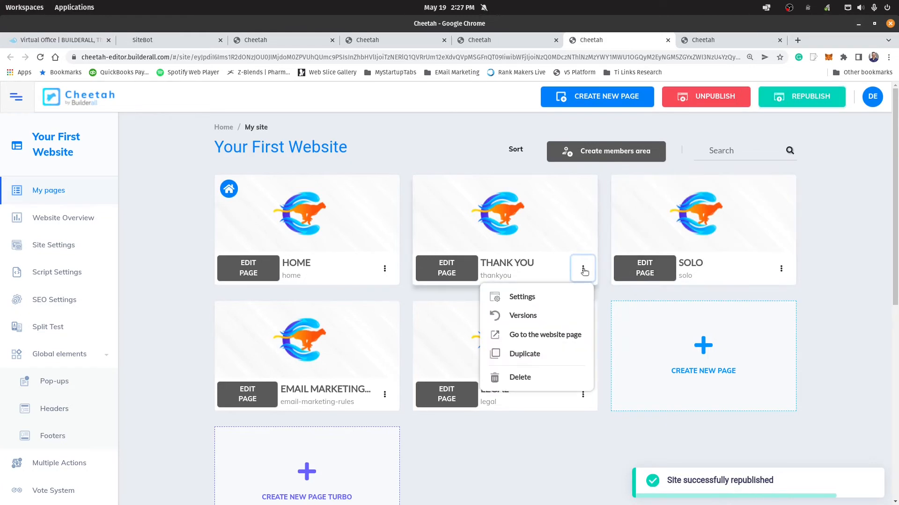
click(536, 335)
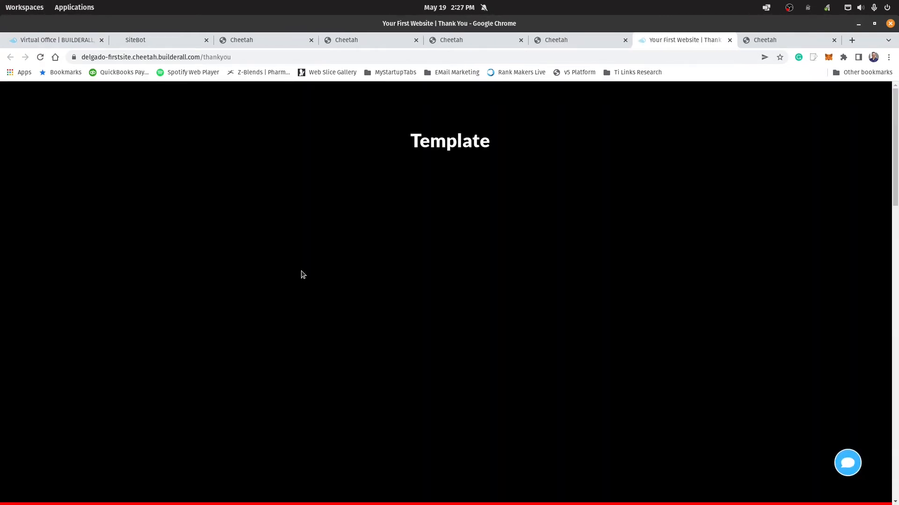
click(40, 56)
click(854, 465)
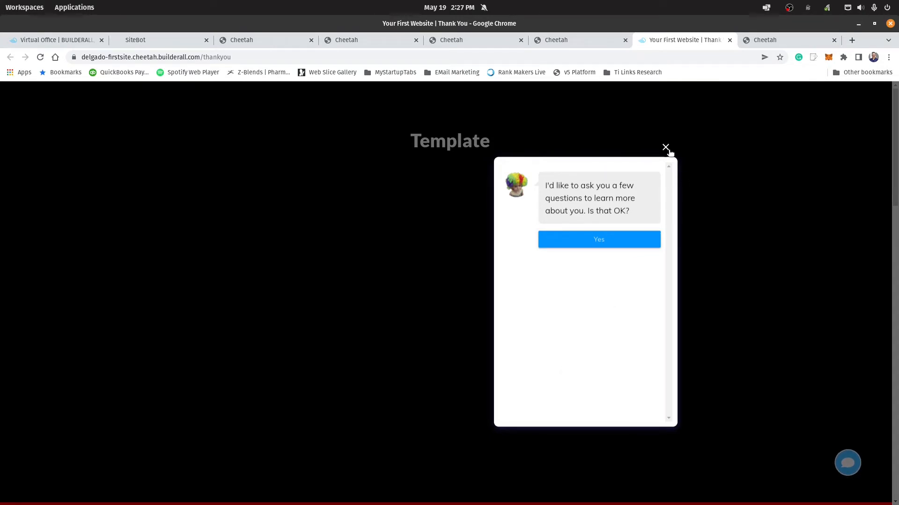
click(598, 241)
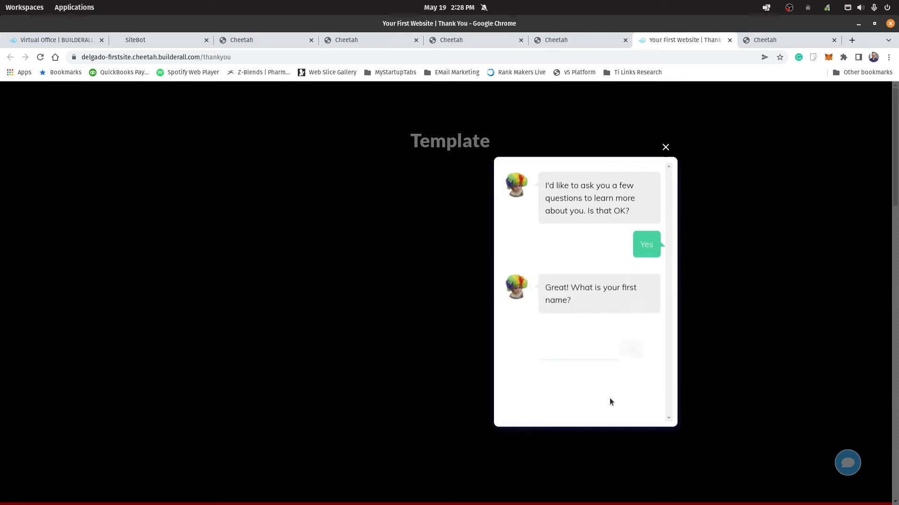
click(665, 148)
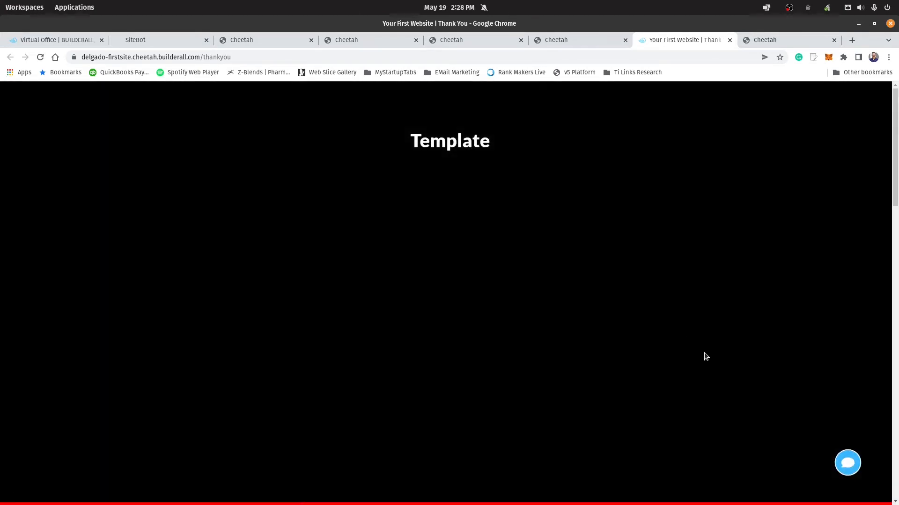
Step: Scroll the live page to the red section, open and close the chat pop-up from there, and close the live page
scroll(705, 354, down, 5)
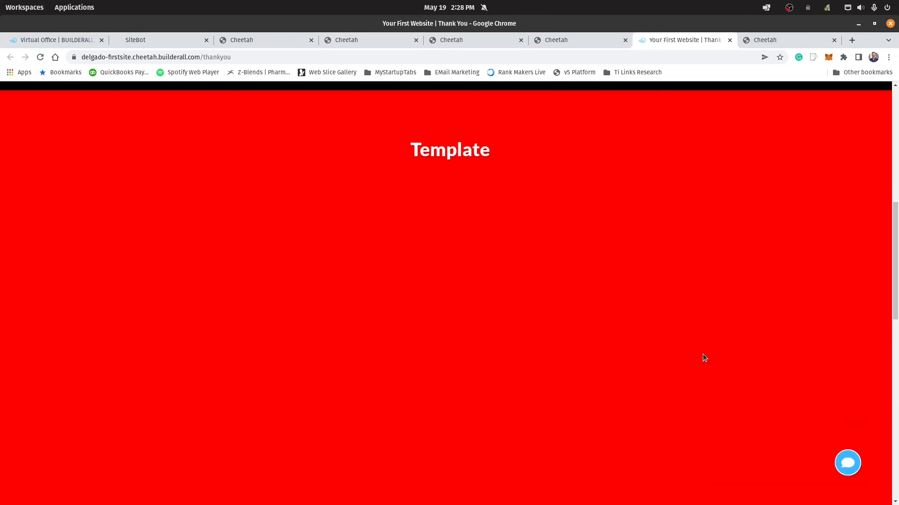
scroll(703, 353, down, 1)
scroll(703, 354, up, 1)
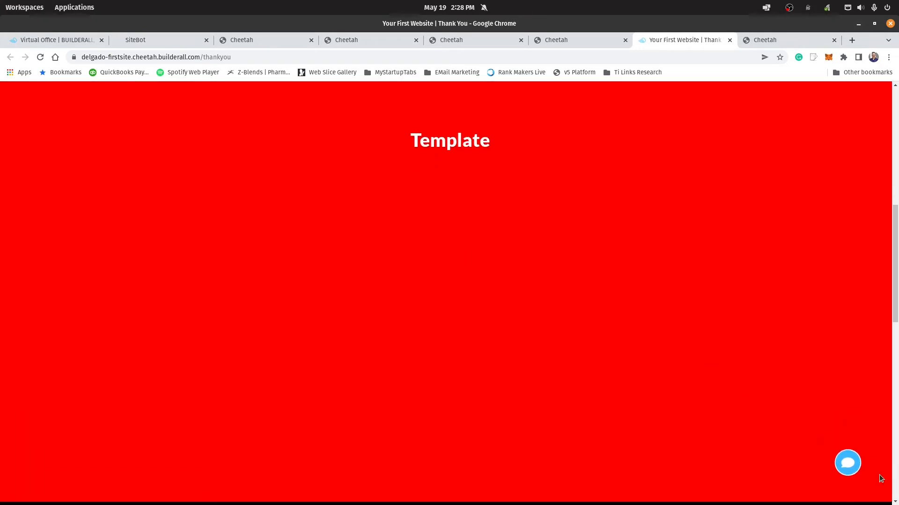
click(850, 462)
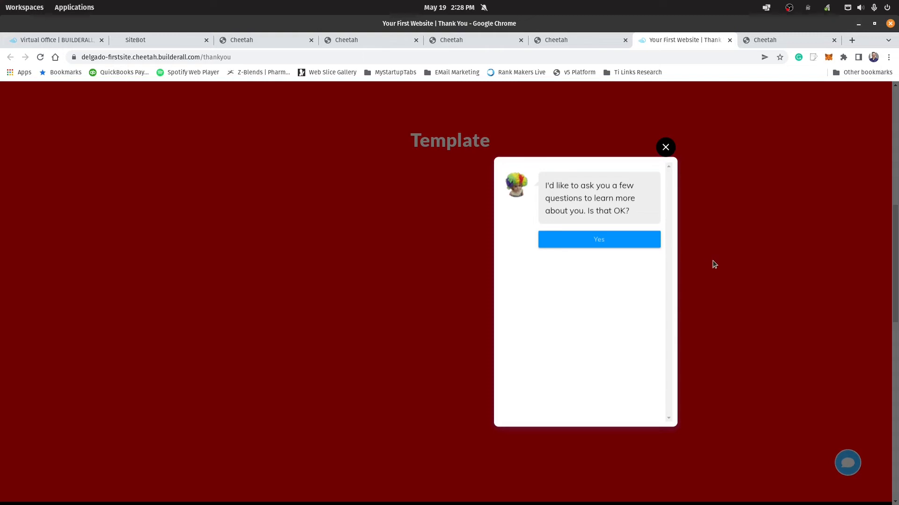
click(665, 147)
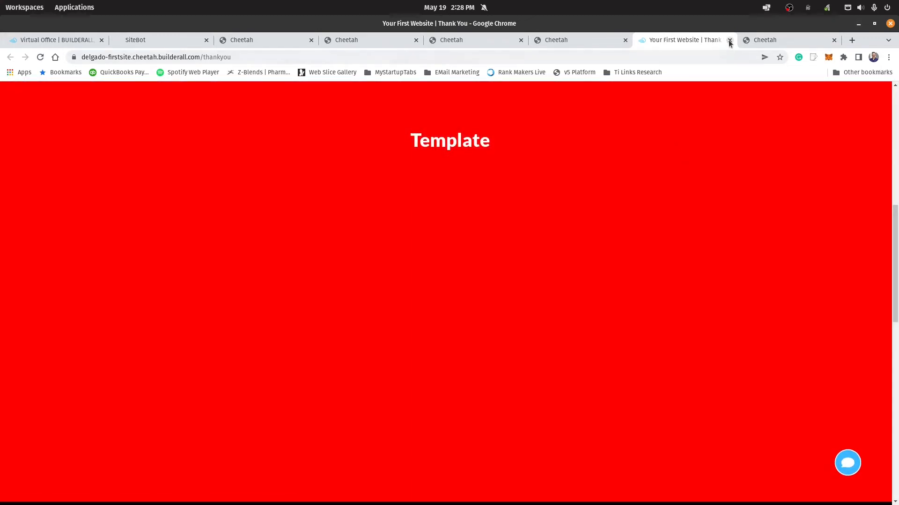
click(729, 41)
Step: In the Chat PopUp editor, shift the box holding the chatbot iframe slightly left and down, and save the pop-up
click(677, 36)
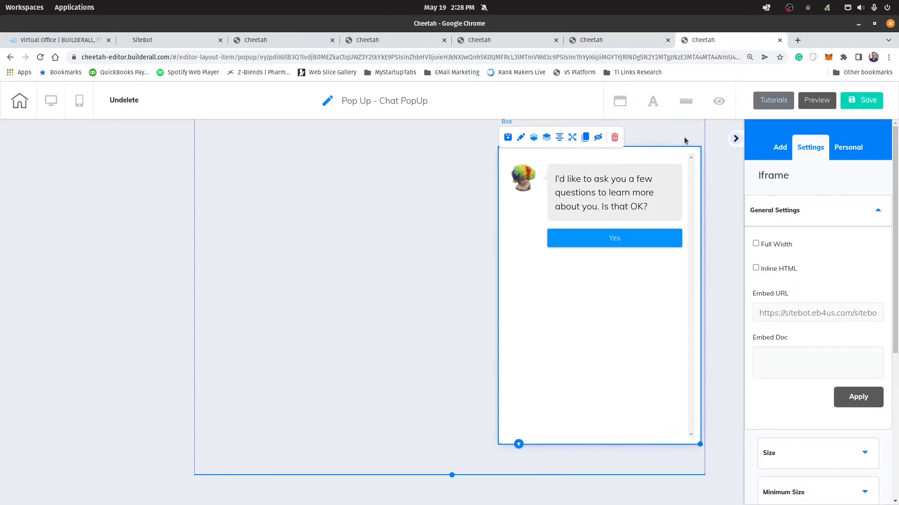
drag(500, 335, 485, 337)
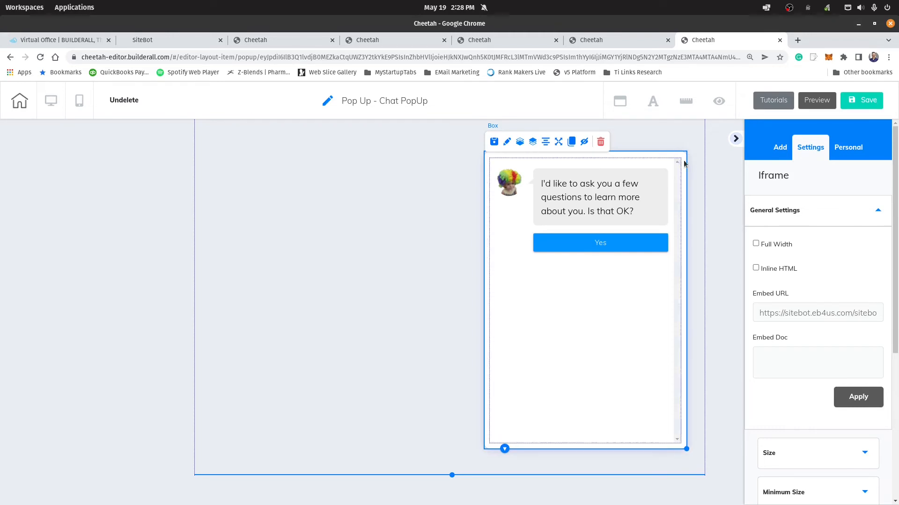
click(856, 100)
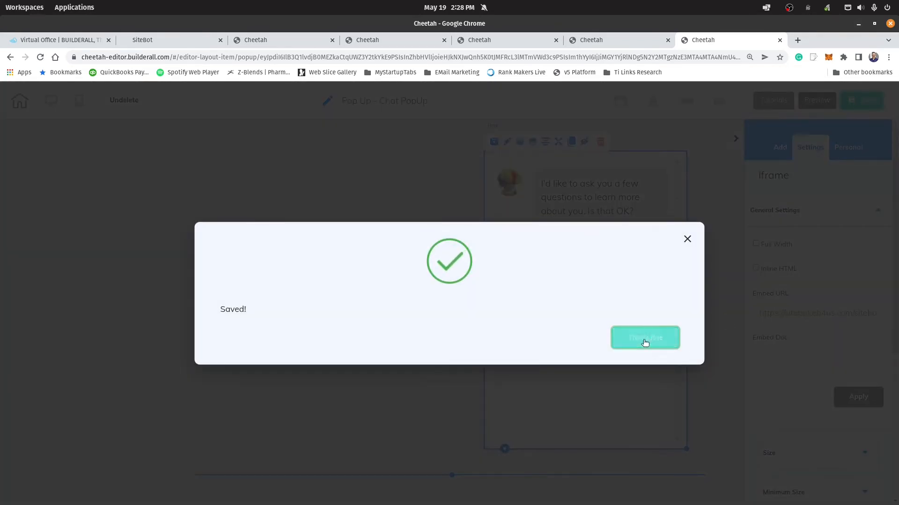
click(645, 342)
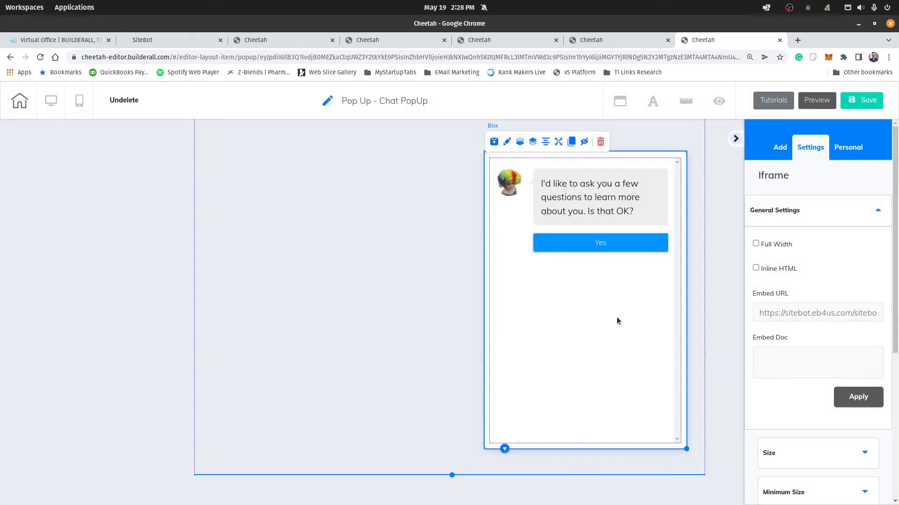
Step: Close the Chat PopUp editor and the surplus Cheetah browser tabs, keeping one site dashboard open
click(780, 42)
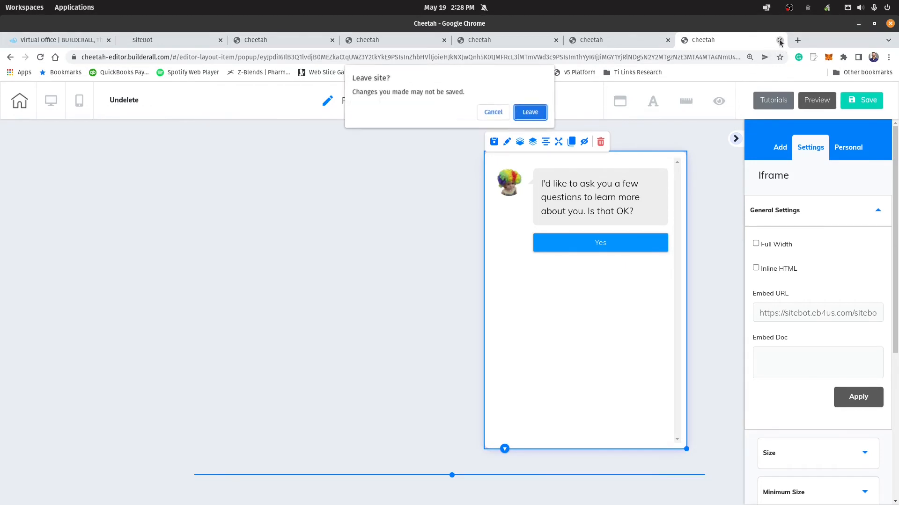
click(534, 113)
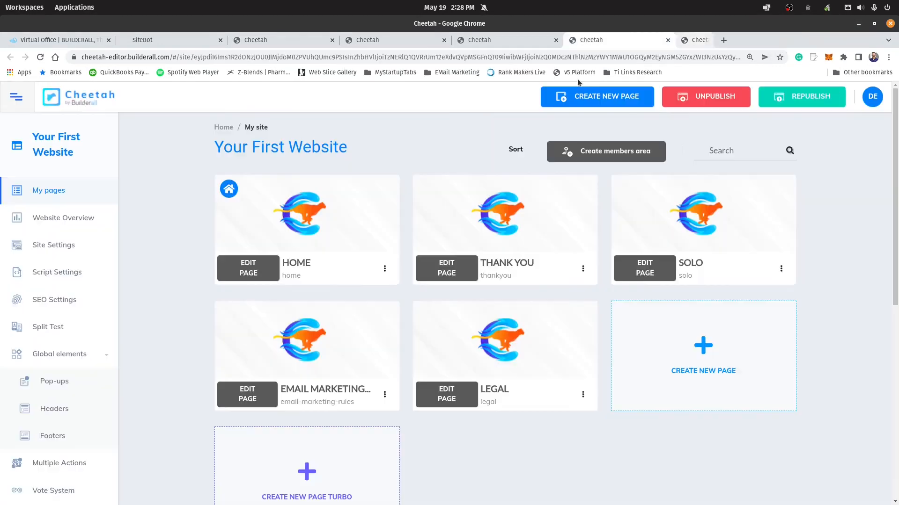
click(668, 40)
click(418, 43)
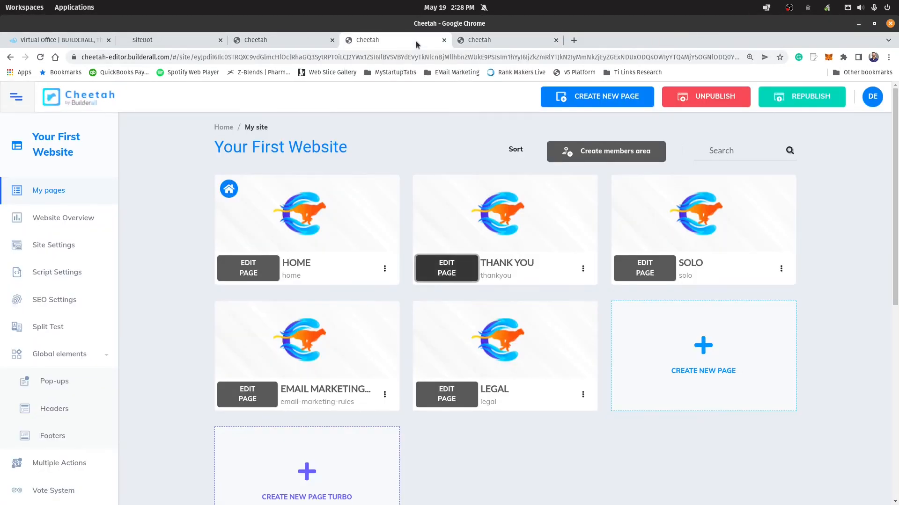
click(297, 43)
click(556, 41)
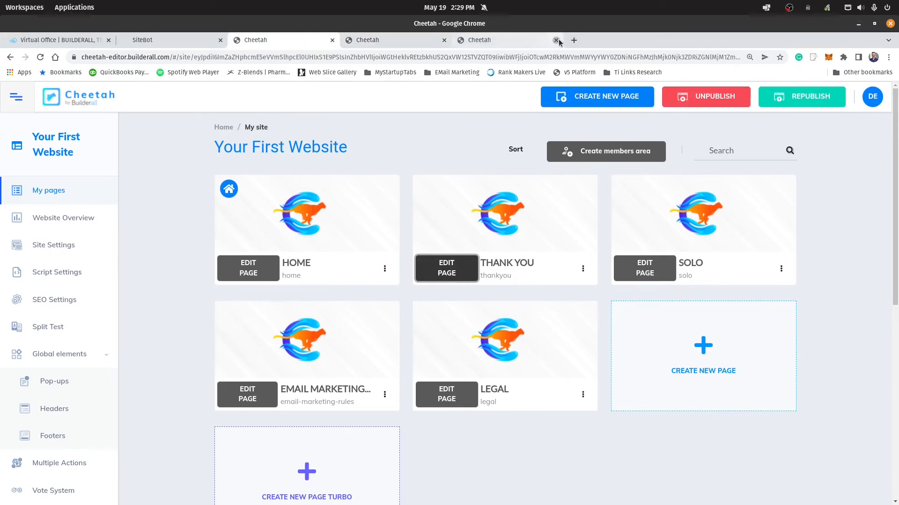
click(445, 40)
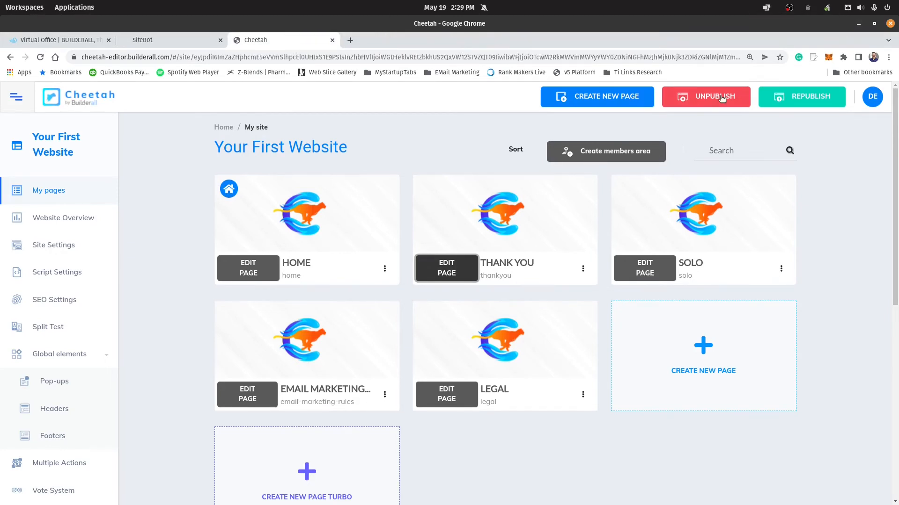
Step: Republish the site and open the live Thank You page to check the chat icon while scrolling
click(790, 98)
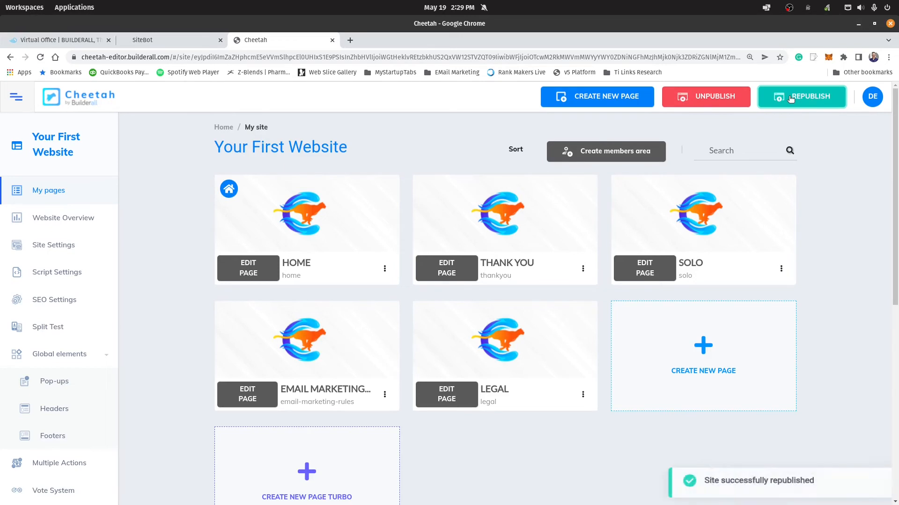
click(583, 269)
click(538, 334)
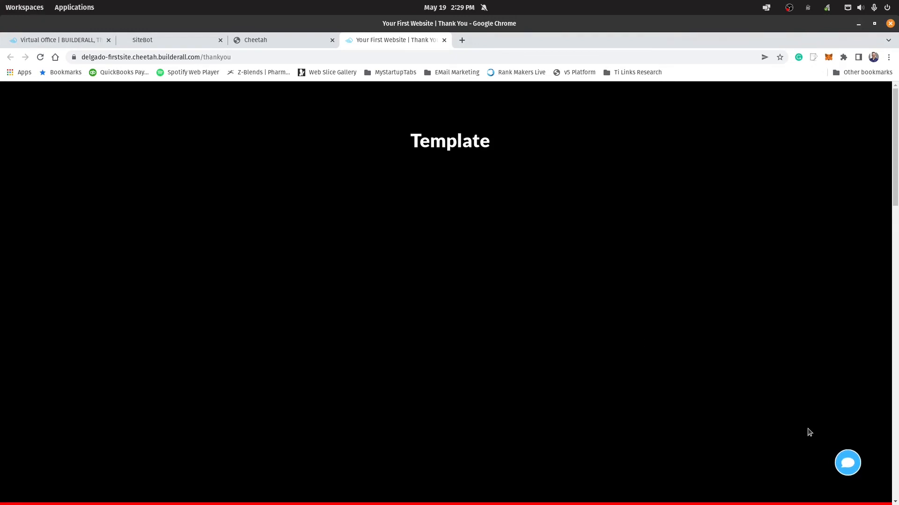
scroll(763, 425, down, 8)
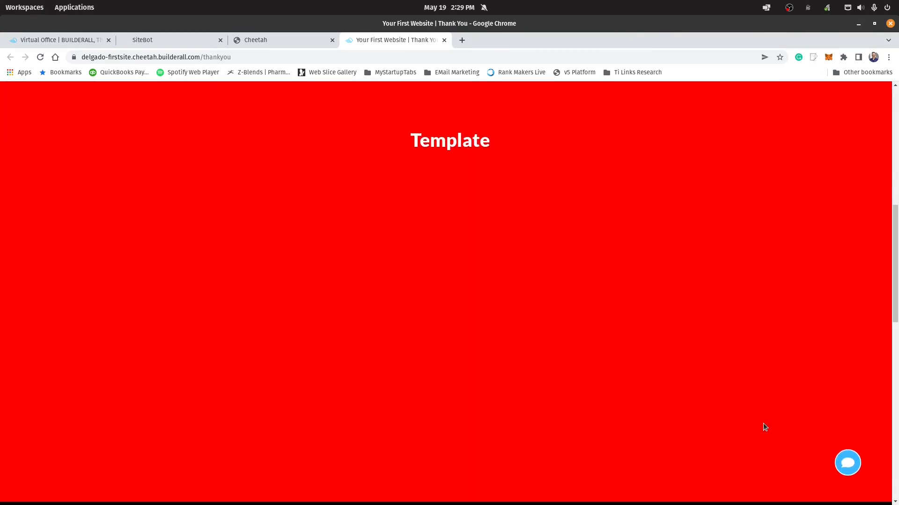